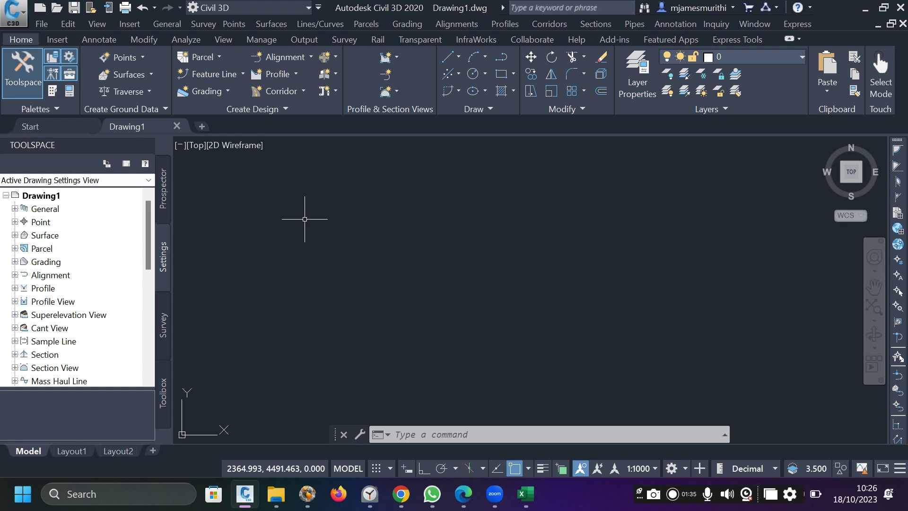
# Switch to the Sample TOPO spreadsheet in Excel from the taskbar.
pyautogui.click(525, 494)
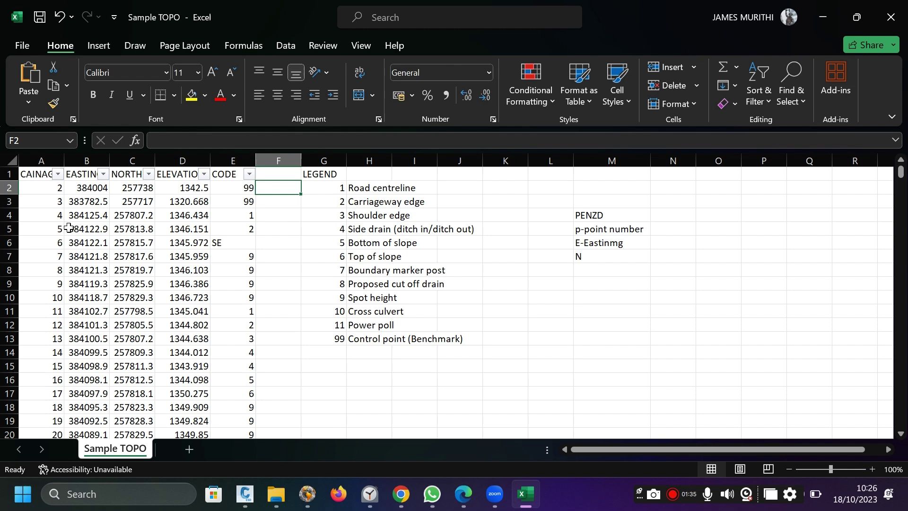
pyautogui.scroll(-15, 50, 205)
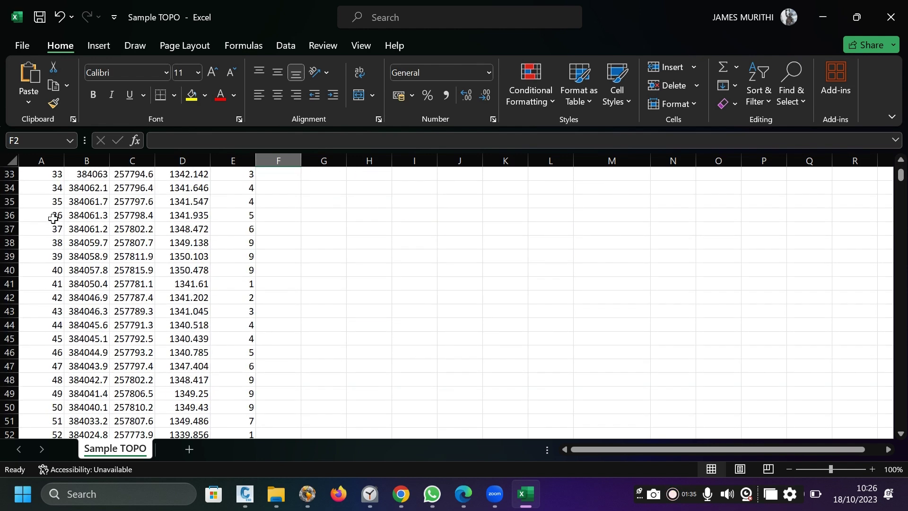
pyautogui.scroll(5, 57, 218)
pyautogui.scroll(9, 57, 218)
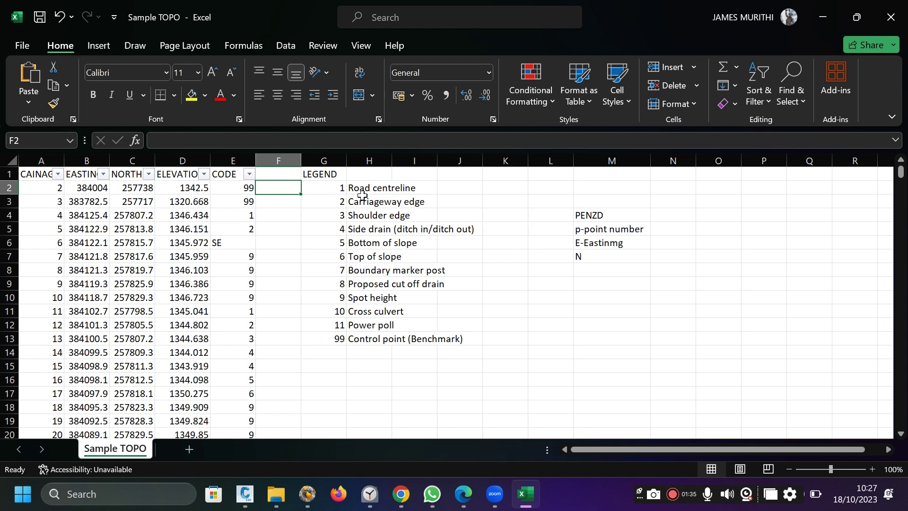
pyautogui.moveTo(312, 169); pyautogui.dragTo(493, 345)
pyautogui.click(610, 321)
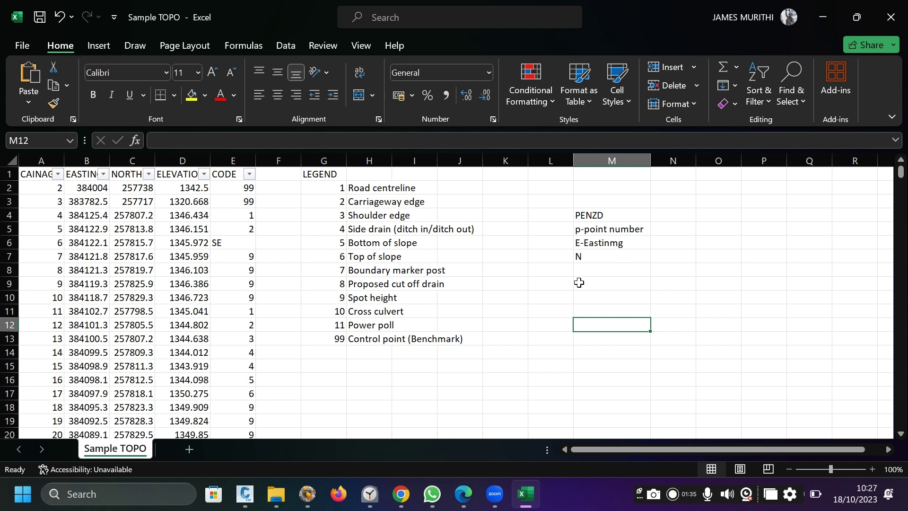
pyautogui.click(593, 221)
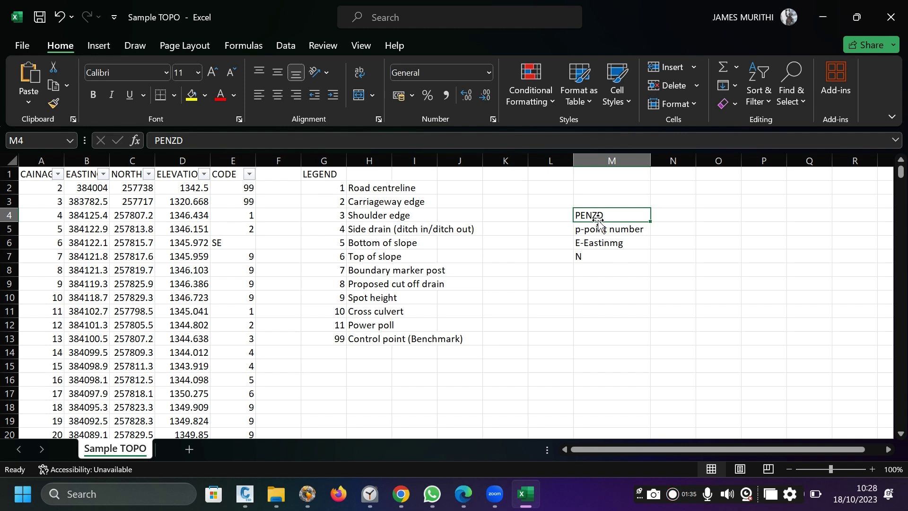
pyautogui.click(607, 243)
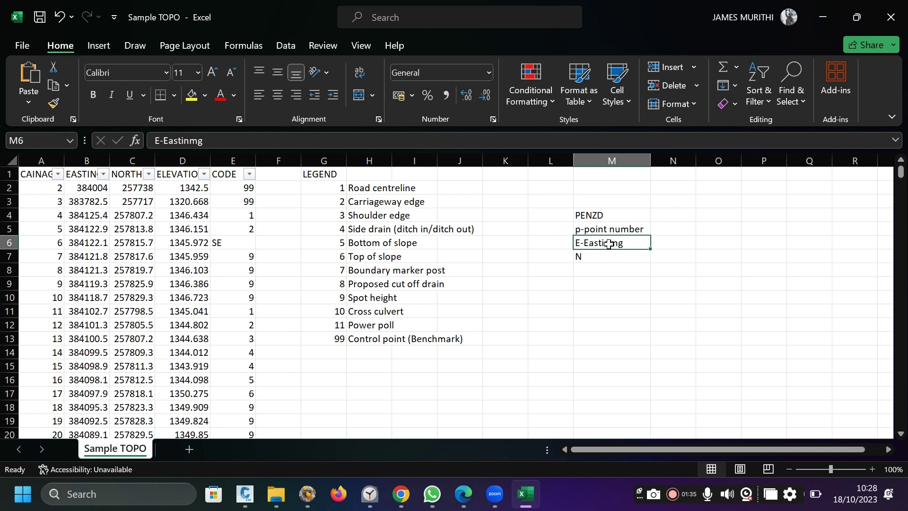
pyautogui.click(607, 215)
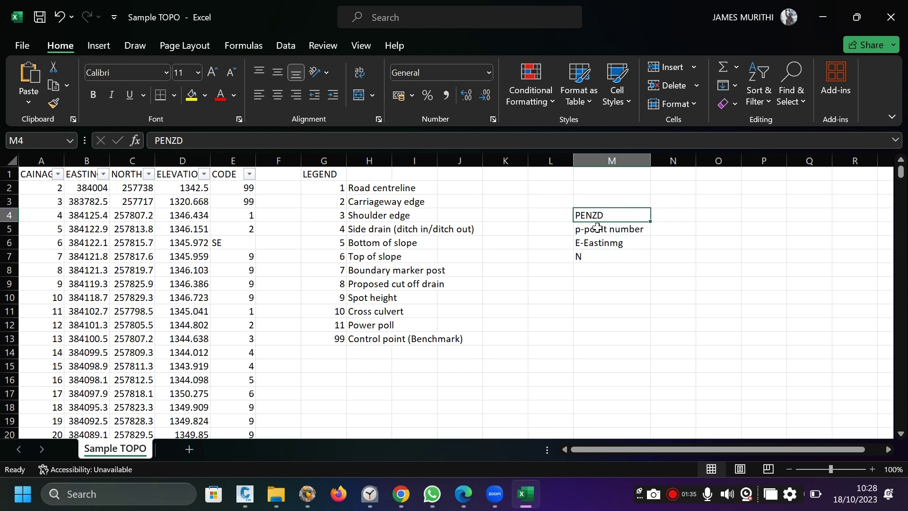
pyautogui.click(593, 230)
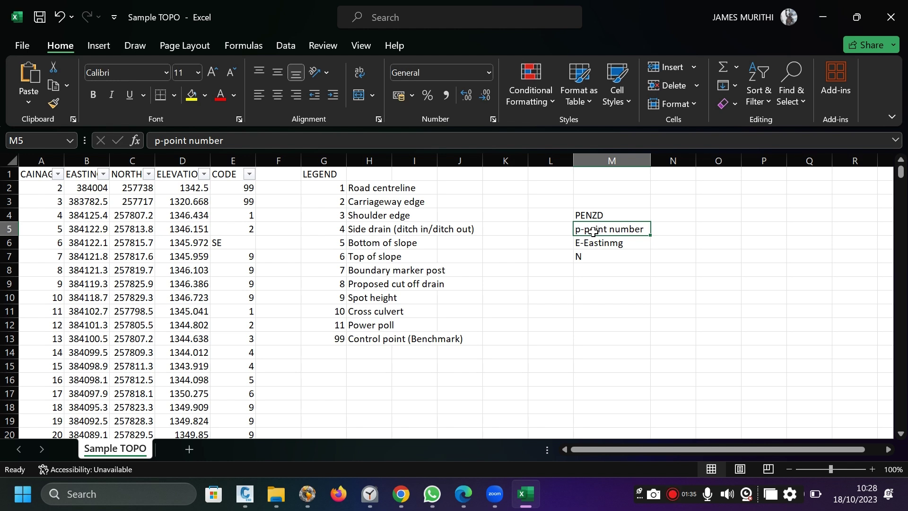
pyautogui.click(593, 242)
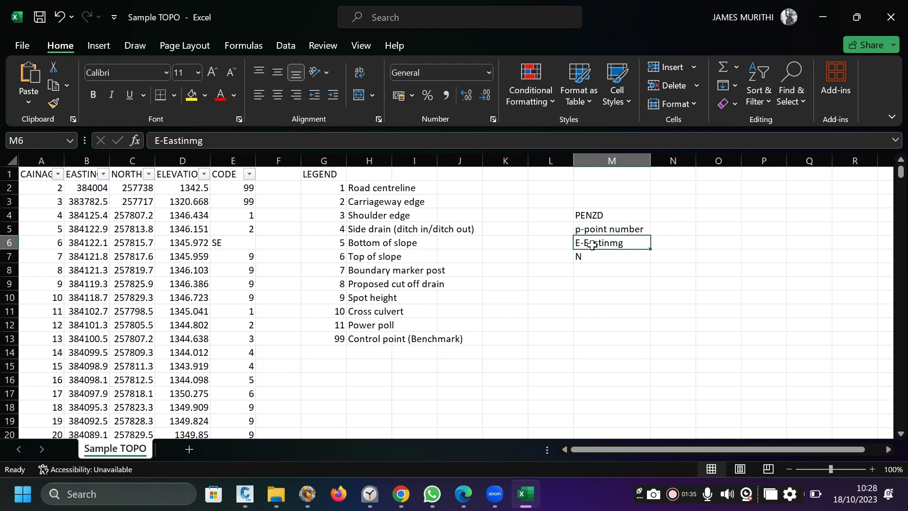
pyautogui.click(83, 169)
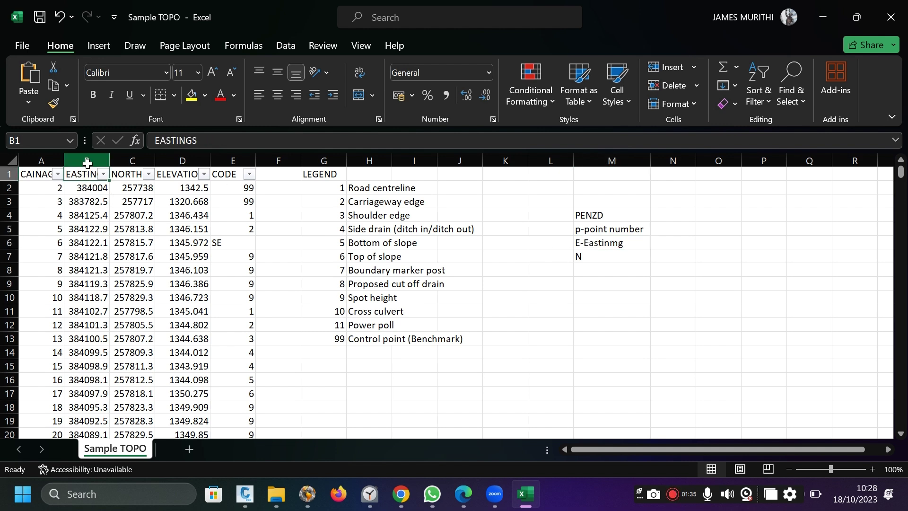
pyautogui.click(85, 162)
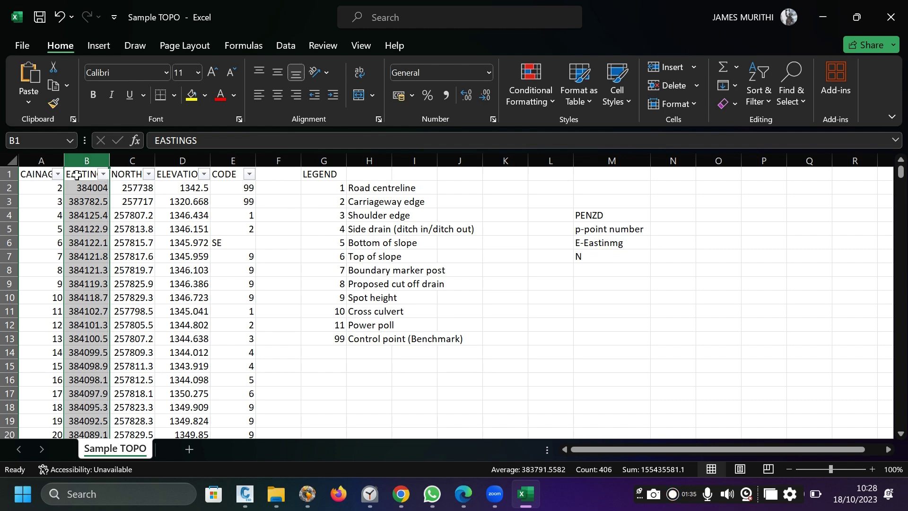
pyautogui.click(132, 160)
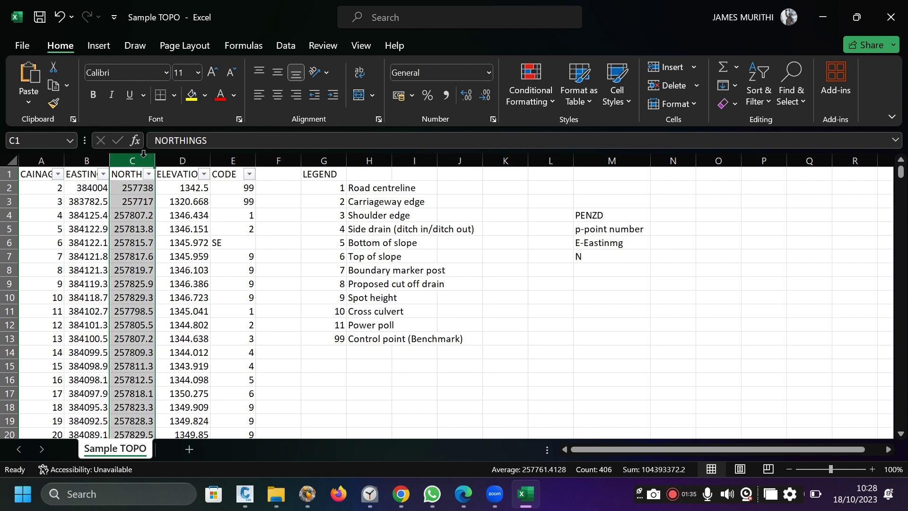
pyautogui.click(182, 162)
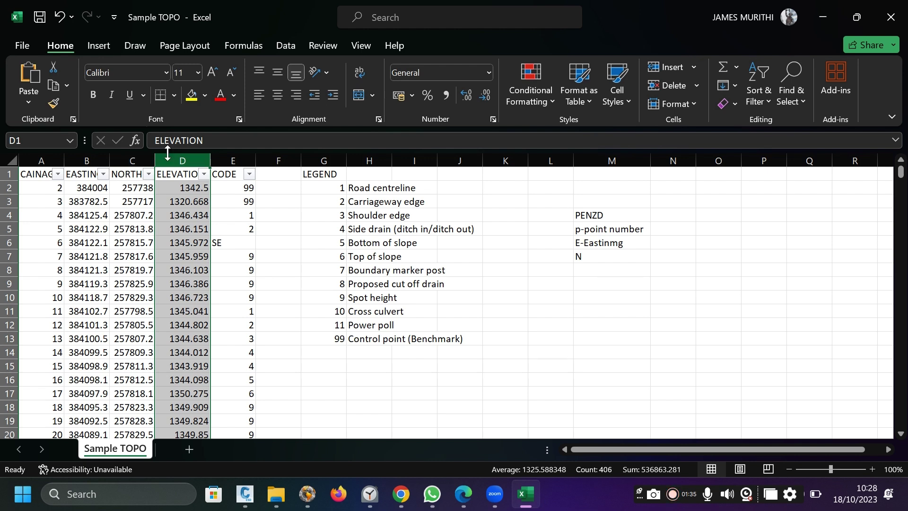
pyautogui.click(239, 161)
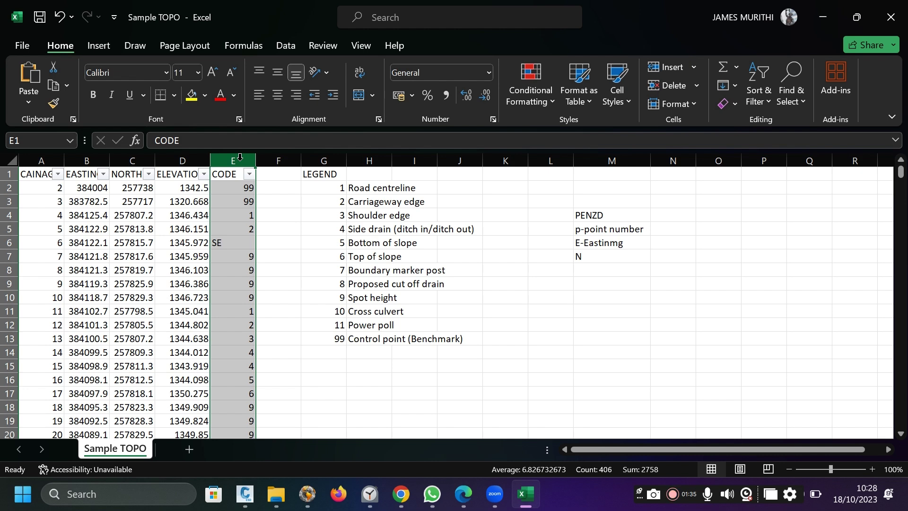
pyautogui.click(587, 254)
pyautogui.click(586, 268)
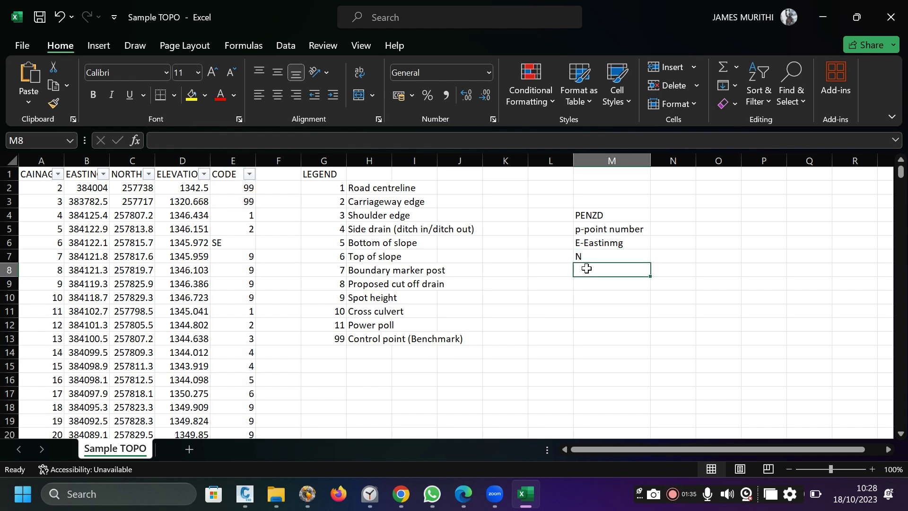
# Enter an uppercase D note in M8 below N in the PENZD list.
pyautogui.write('d')
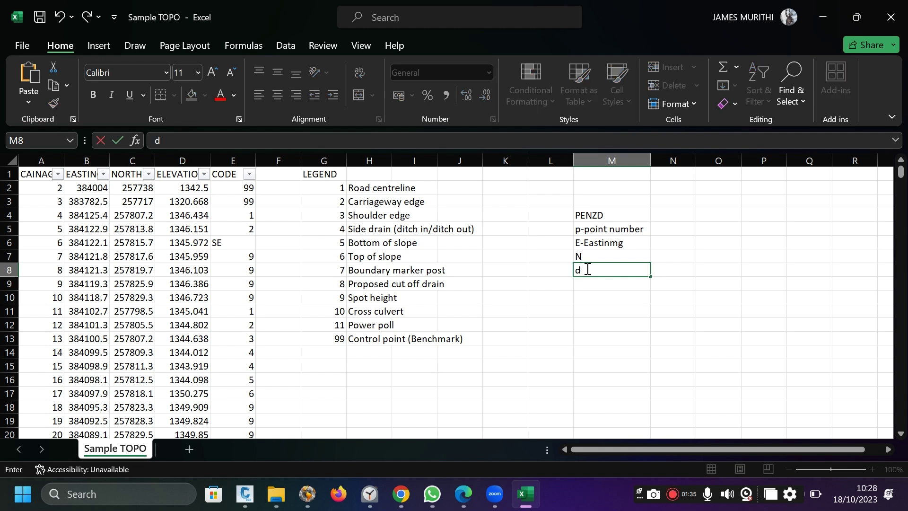
pyautogui.press('BackSpace')
pyautogui.write('D')
# Check the CODE column's filter options without changes and select the CODE header cell E1.
pyautogui.click(249, 175)
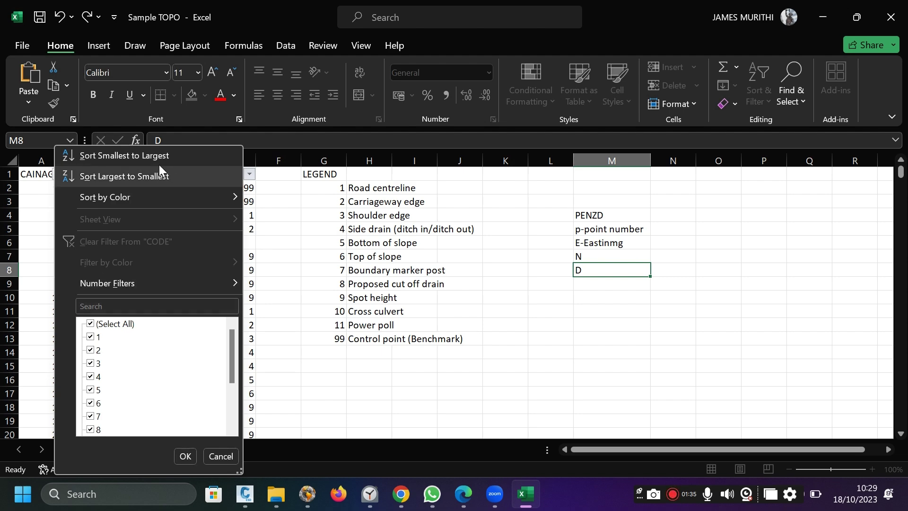
pyautogui.press('Escape')
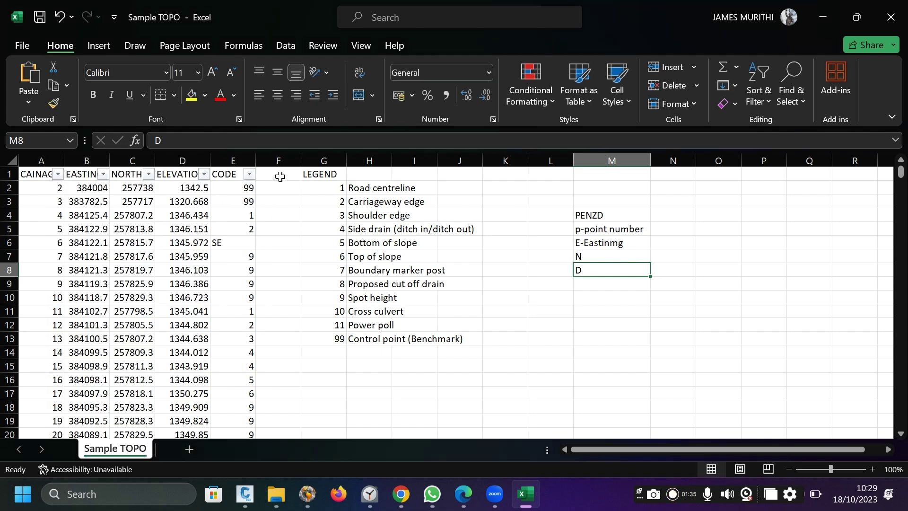
pyautogui.click(230, 175)
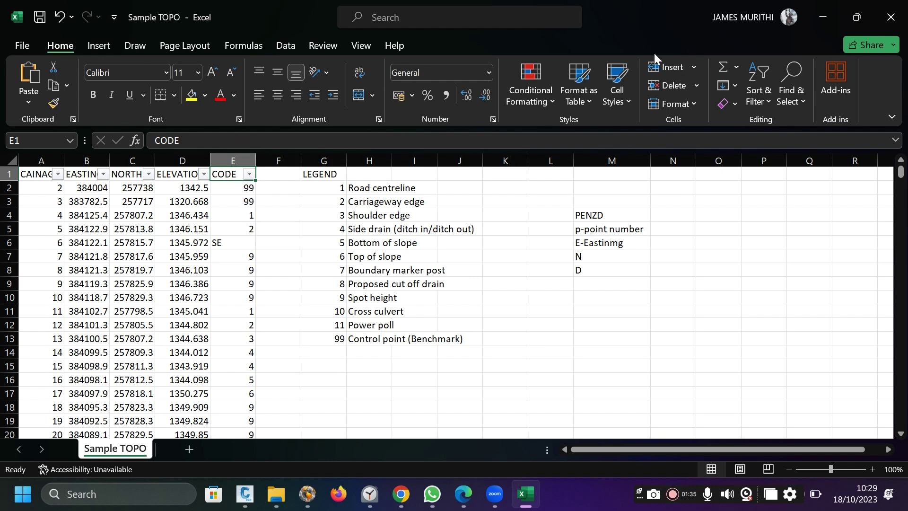
# Turn the table's column filters off and back on from Sort & Filter.
pyautogui.click(762, 96)
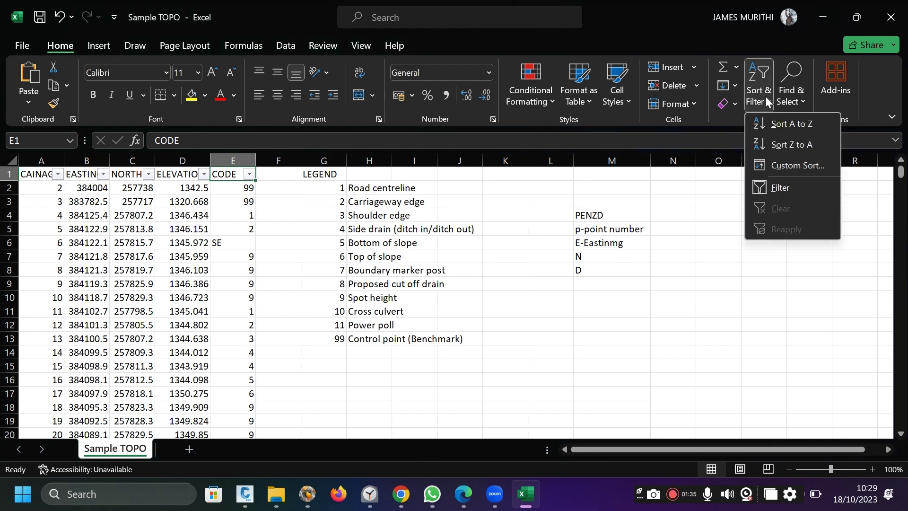
pyautogui.click(777, 187)
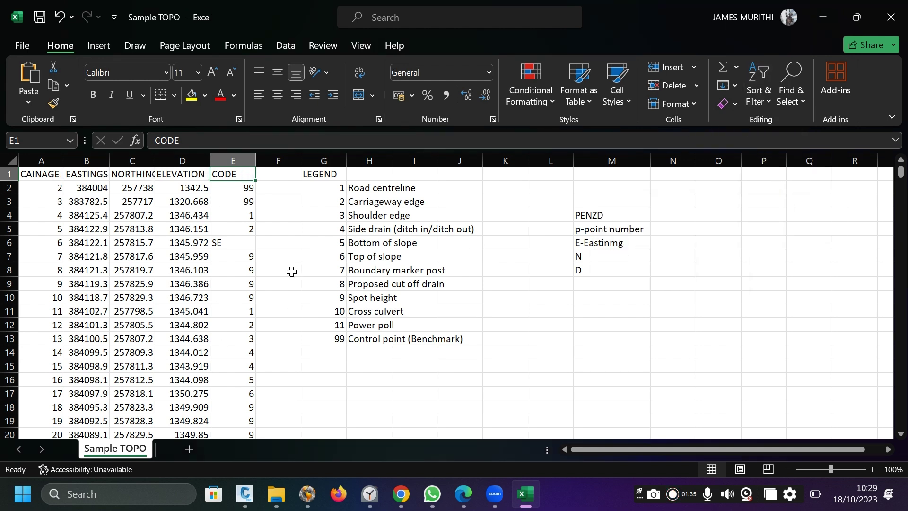
pyautogui.click(765, 108)
pyautogui.click(782, 188)
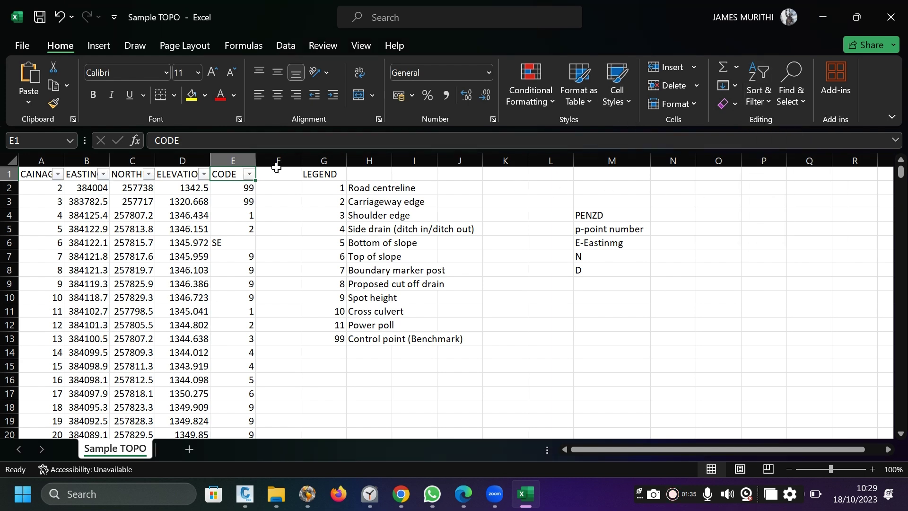
# Filter the CODE column to show only code 1, leaving 35 of 405 records.
pyautogui.click(249, 173)
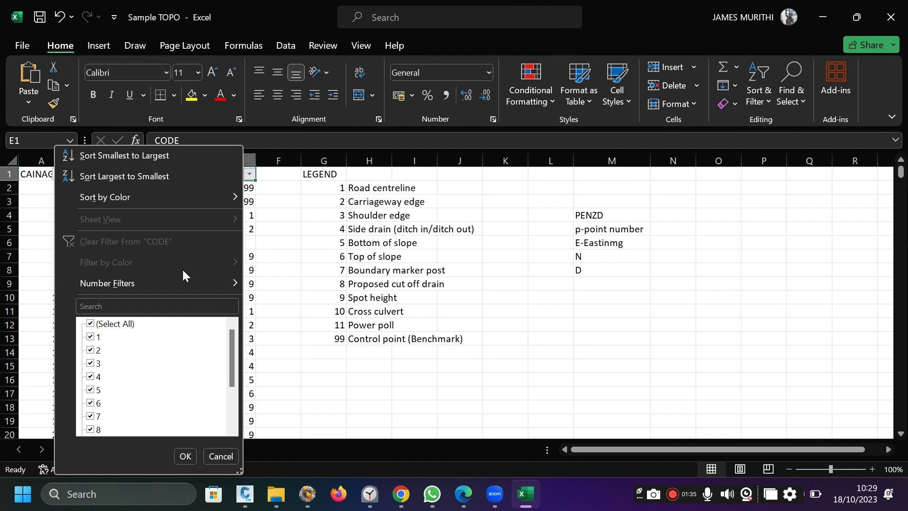
pyautogui.click(101, 326)
pyautogui.click(91, 336)
pyautogui.click(183, 456)
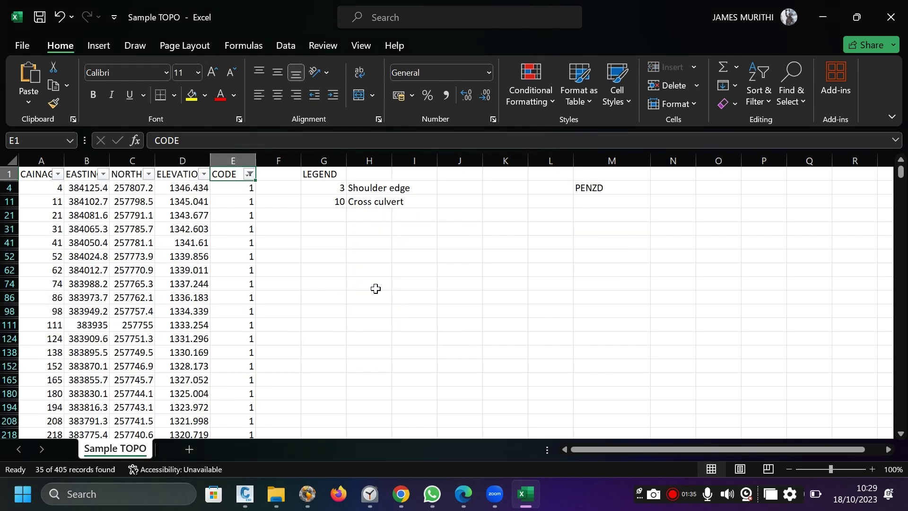
pyautogui.click(353, 252)
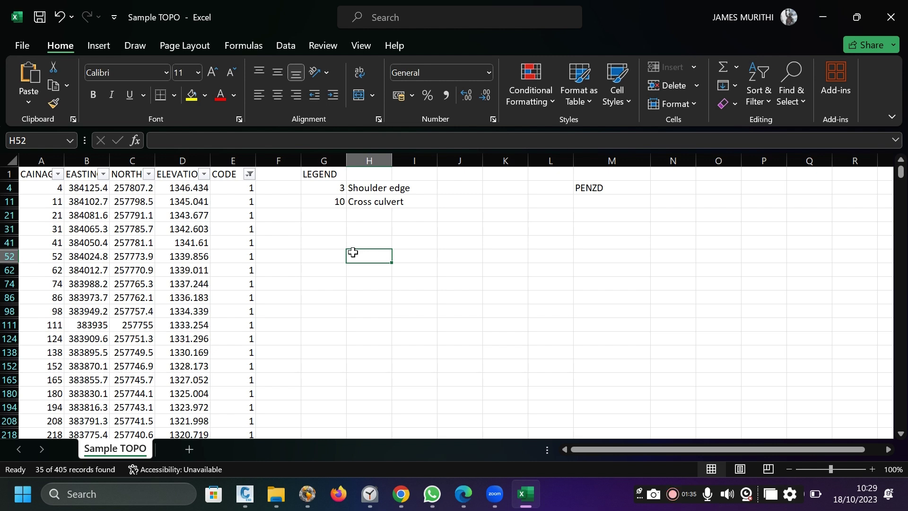
pyautogui.click(234, 185)
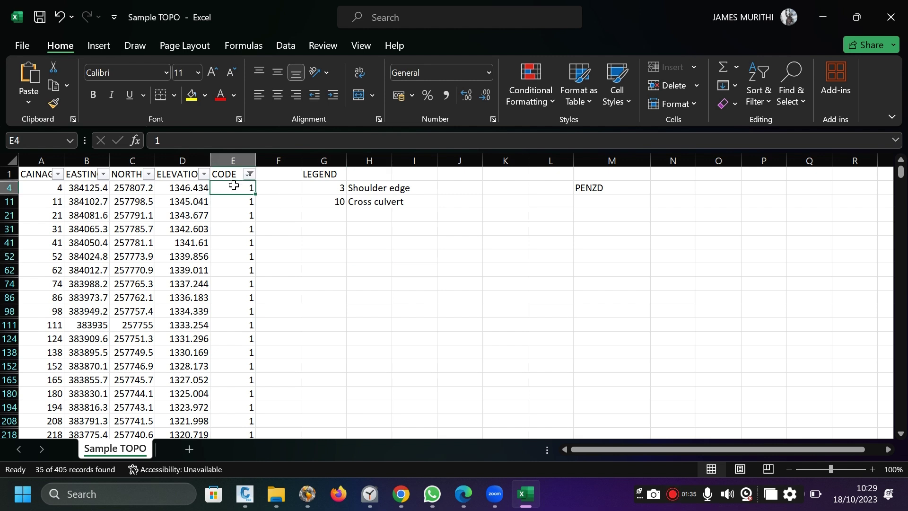
pyautogui.click(367, 225)
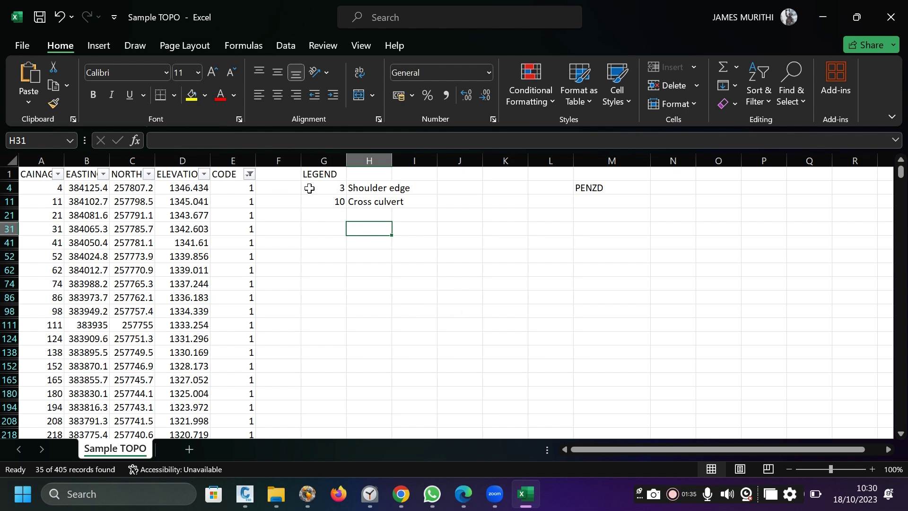
# Enter CL as the CODE of the first code-1 row in E4.
pyautogui.click(253, 191)
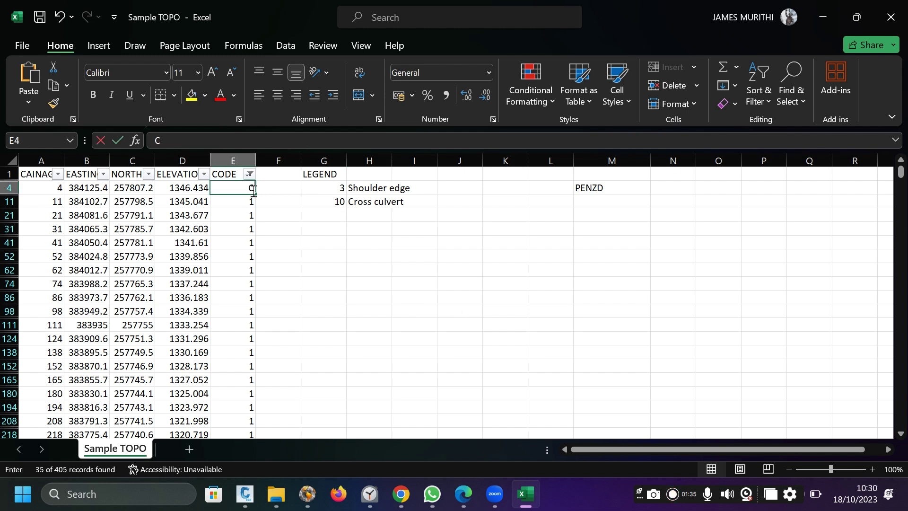
pyautogui.write('CL')
pyautogui.press('Return')
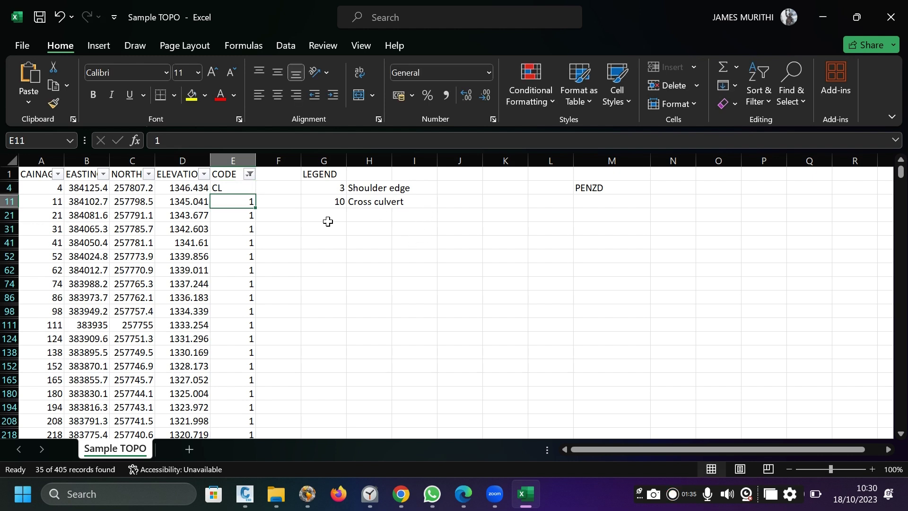
# List the codes SE, CVT and SH down column J beside the legend.
pyautogui.click(424, 190)
pyautogui.click(456, 189)
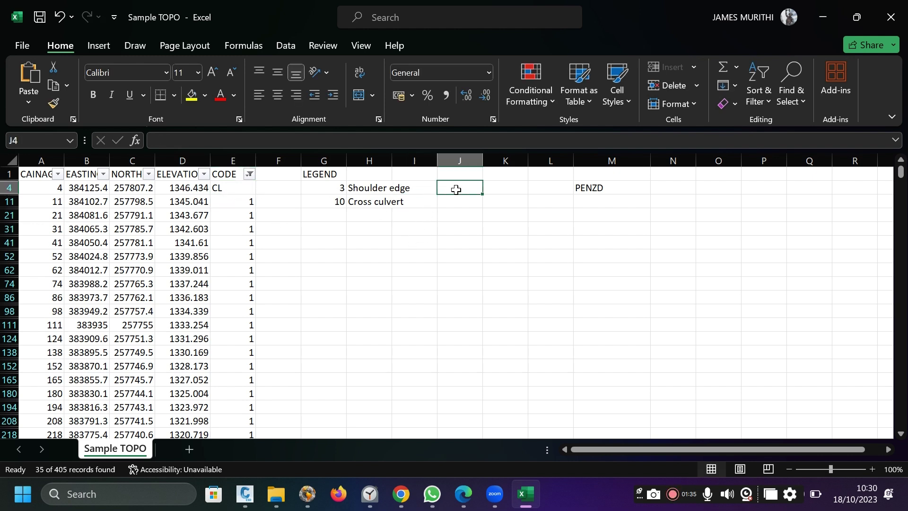
pyautogui.write('SE')
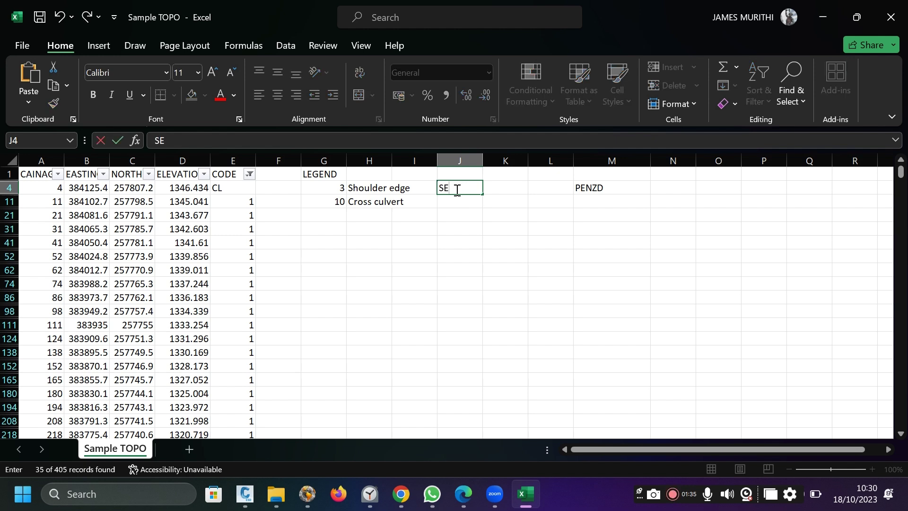
pyautogui.click(450, 199)
pyautogui.write('CVT')
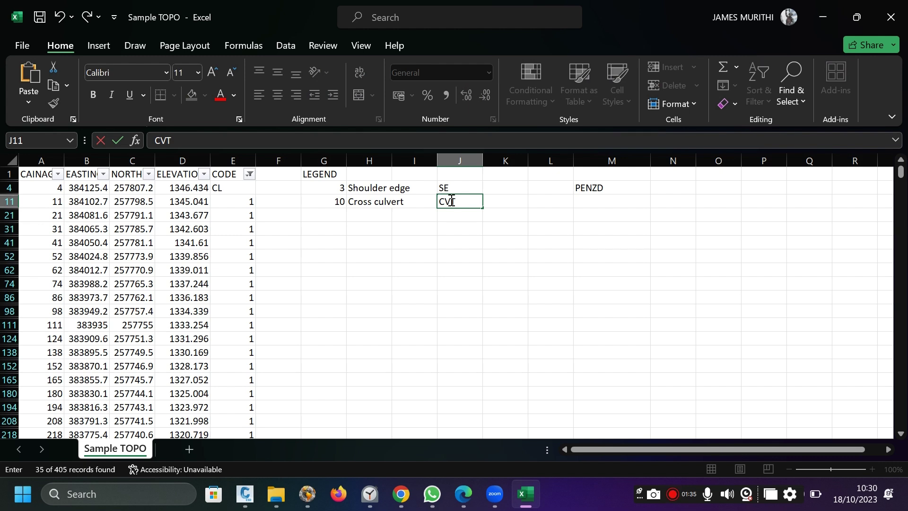
pyautogui.click(458, 215)
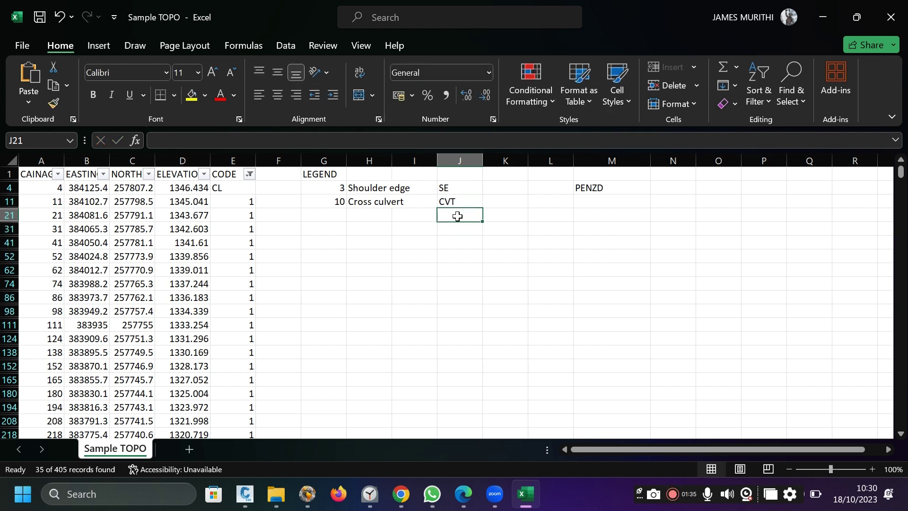
pyautogui.write('SH')
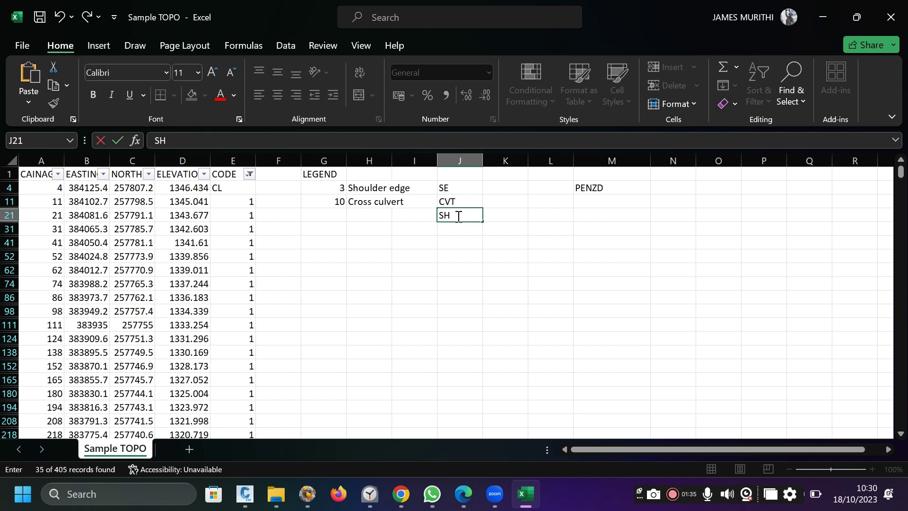
pyautogui.click(461, 228)
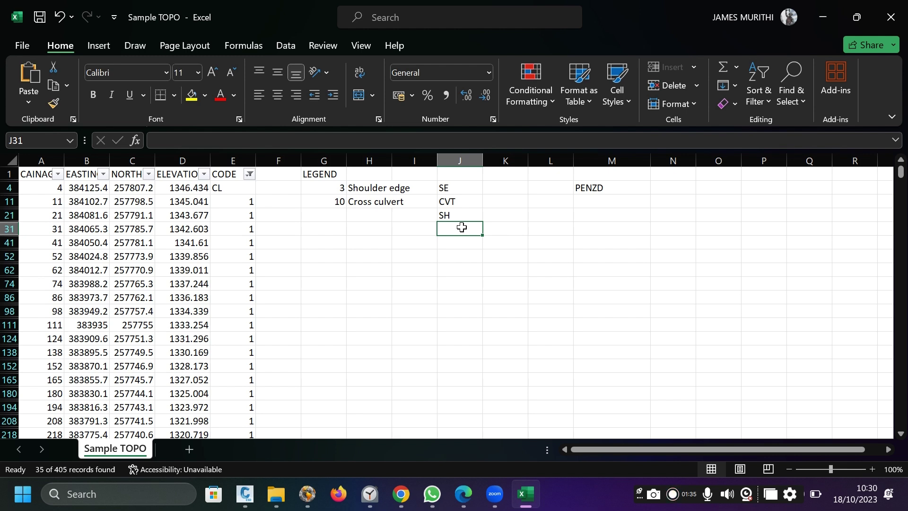
# Add the codes RE, DR and BR below them in column J.
pyautogui.write('RE')
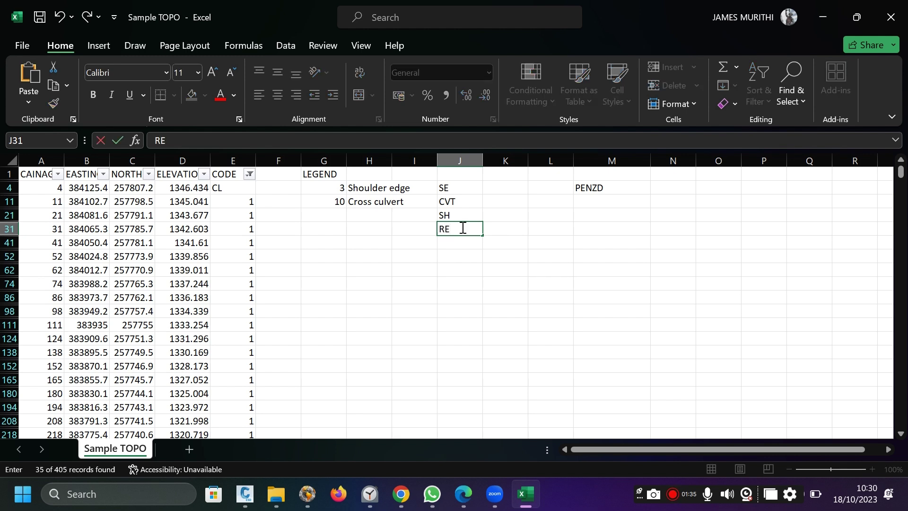
pyautogui.press('Return')
pyautogui.write('DR')
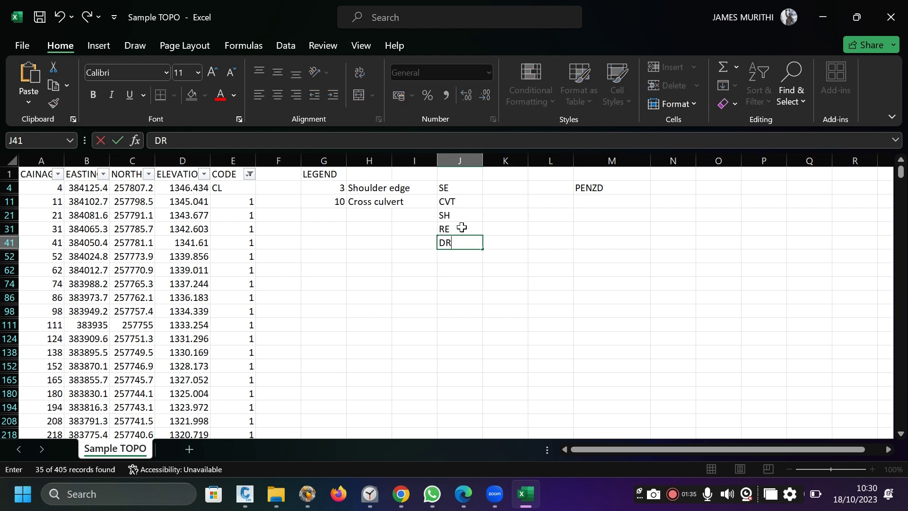
pyautogui.press('Return')
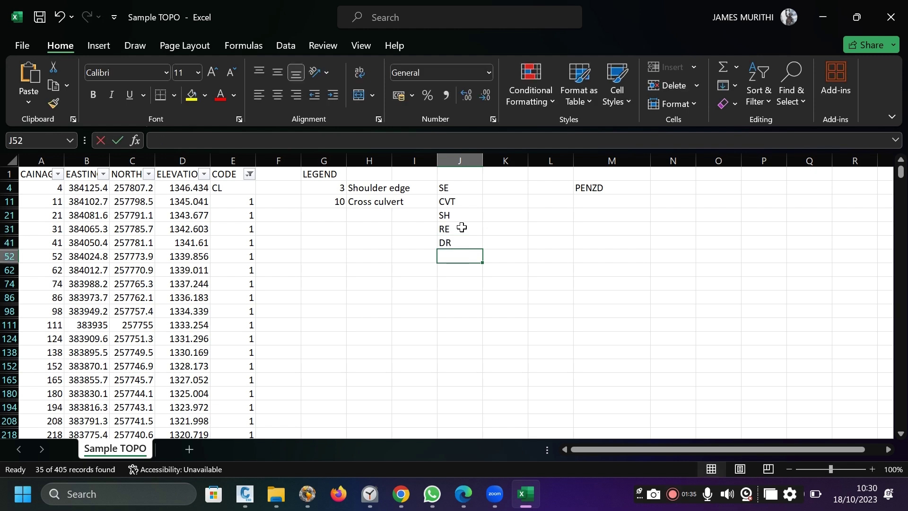
pyautogui.write('BR')
pyautogui.press('Return')
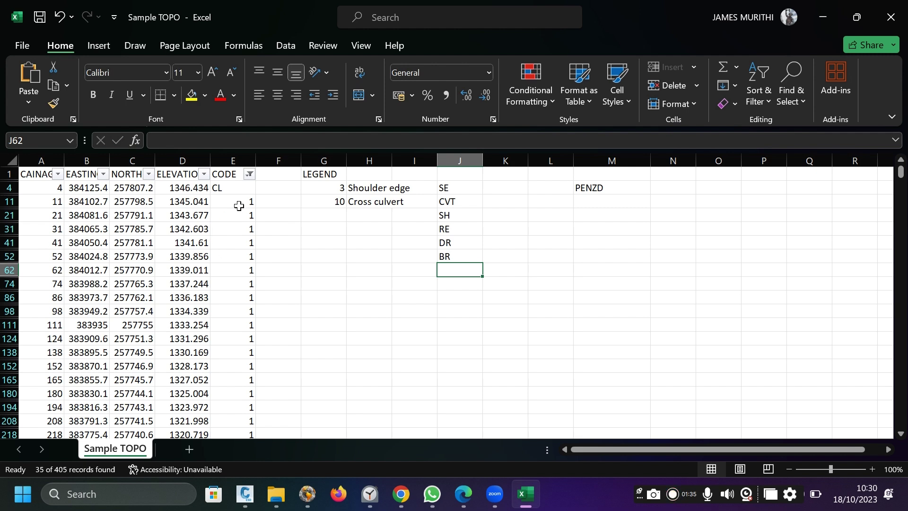
pyautogui.click(238, 188)
# Fill CL down all filtered code-1 CODE cells and delete the stray CL and RE entries near row 385.
pyautogui.moveTo(255, 195); pyautogui.dragTo(241, 428)
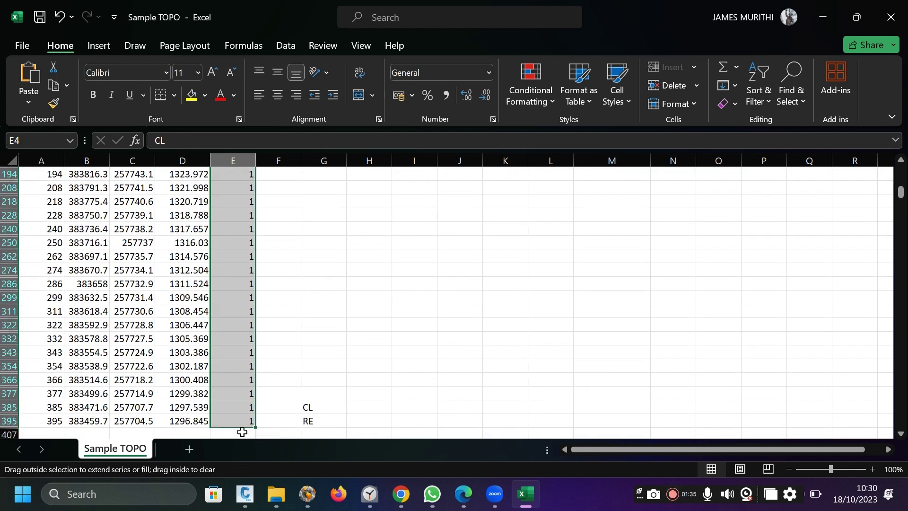
pyautogui.scroll(-1, 342, 315)
pyautogui.click(316, 369)
pyautogui.click(316, 378)
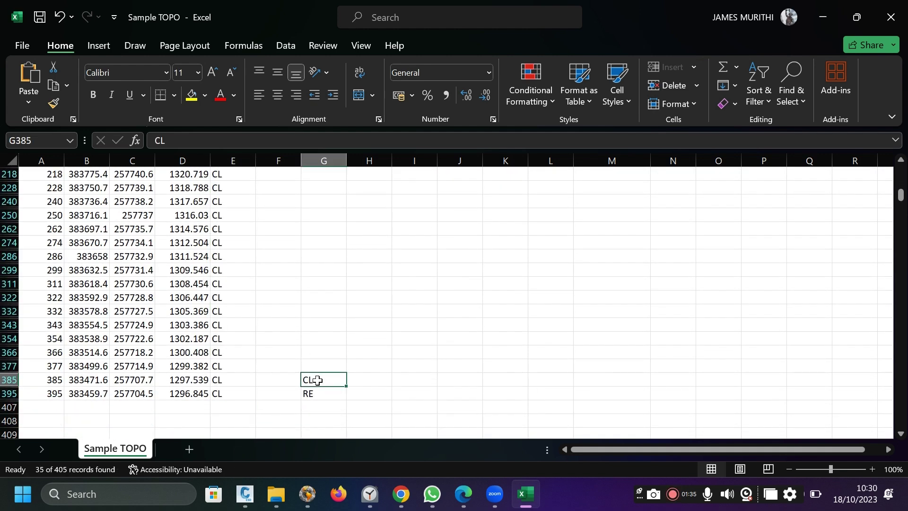
pyautogui.moveTo(316, 381); pyautogui.dragTo(321, 393)
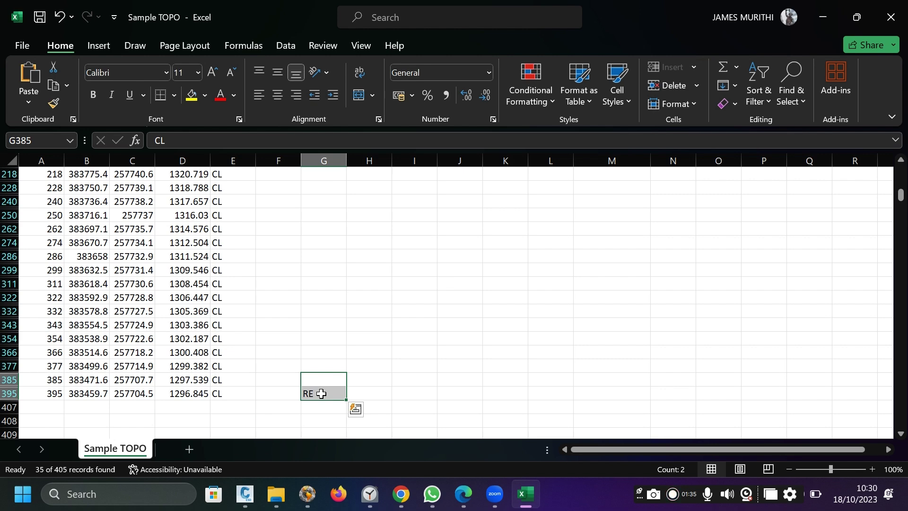
pyautogui.press('Delete')
pyautogui.scroll(6, 320, 391)
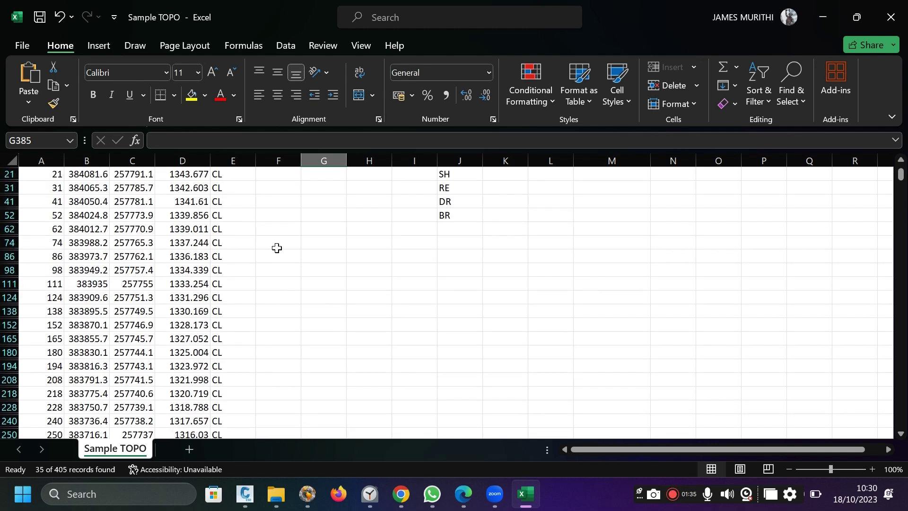
pyautogui.scroll(1, 279, 241)
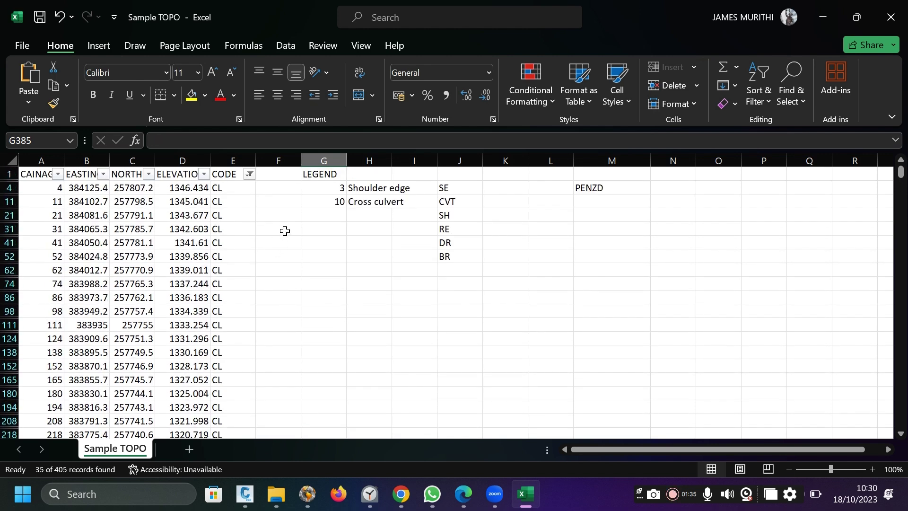
# Filter the CODE column to show only code 2 rows.
pyautogui.click(251, 181)
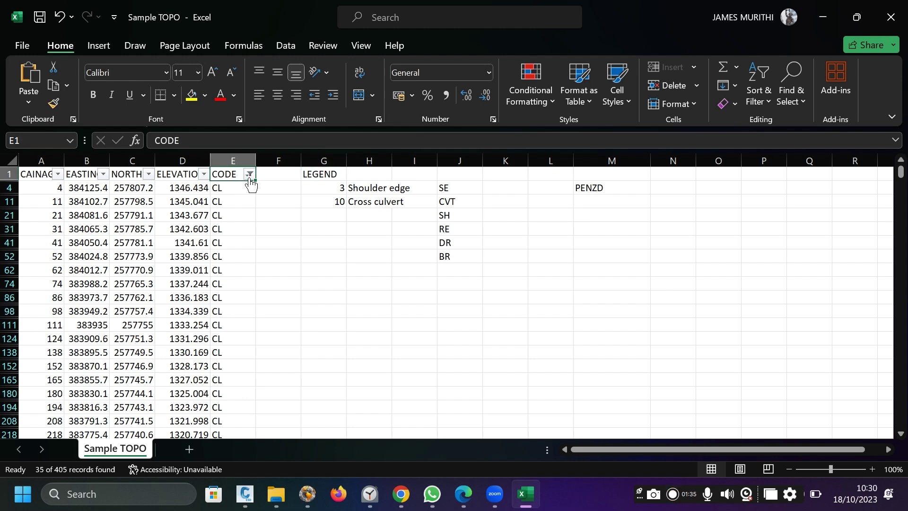
pyautogui.click(249, 174)
pyautogui.click(97, 337)
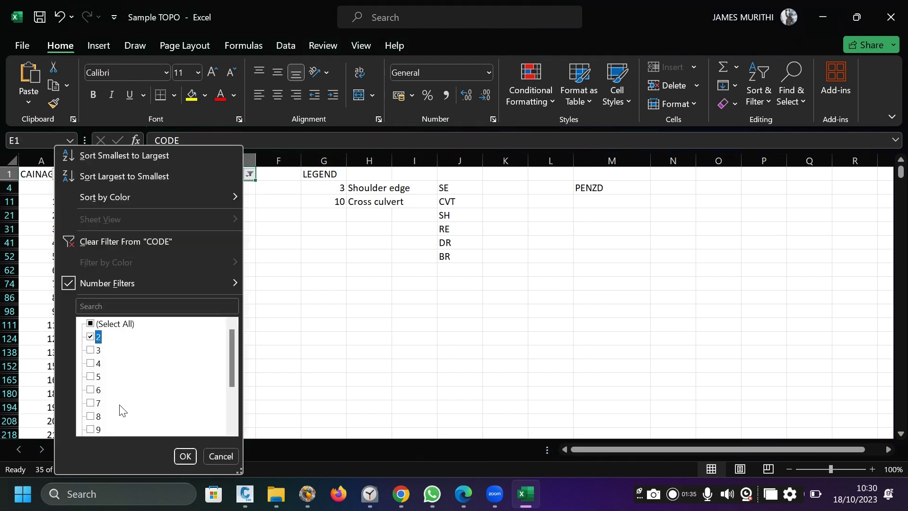
pyautogui.click(189, 455)
# Enter RE in the first code-2 cell E5 and fill it down all 35 visible rows.
pyautogui.click(252, 189)
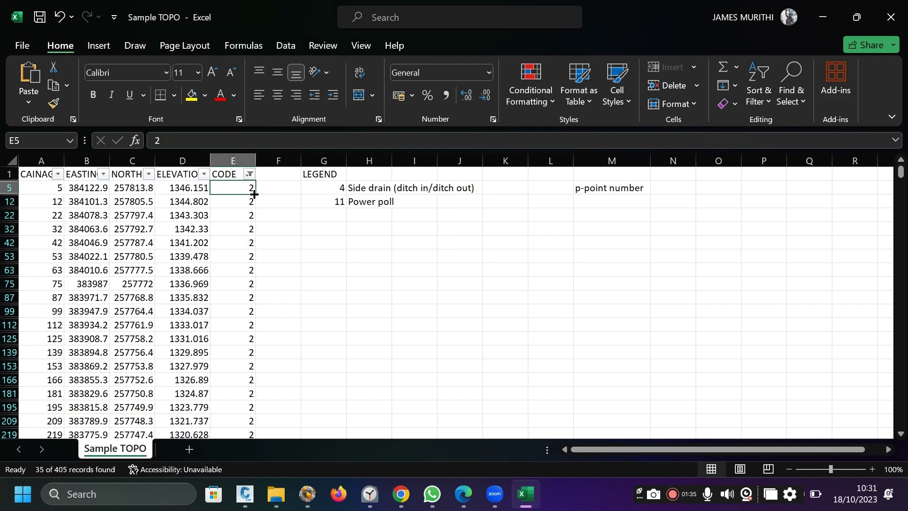
pyautogui.write('RE')
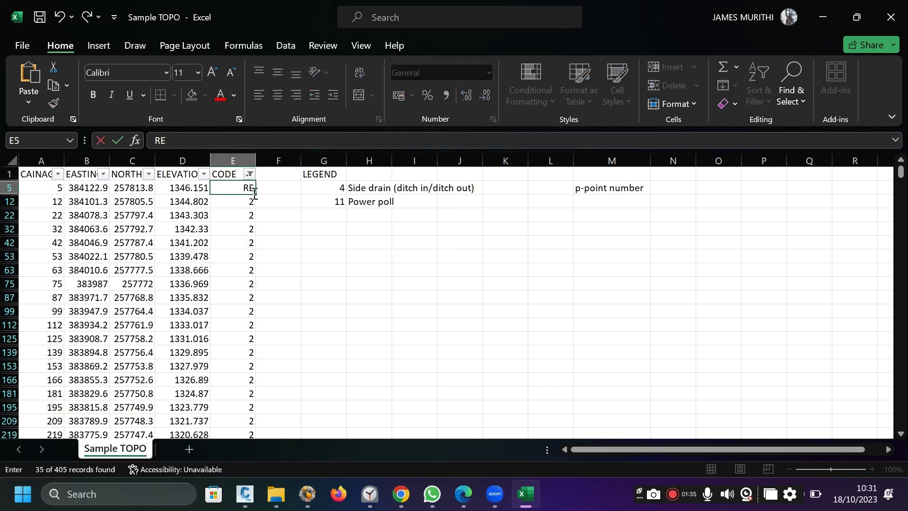
pyautogui.press('Return')
pyautogui.click(254, 191)
pyautogui.moveTo(253, 194); pyautogui.dragTo(231, 392)
pyautogui.scroll(5, 279, 231)
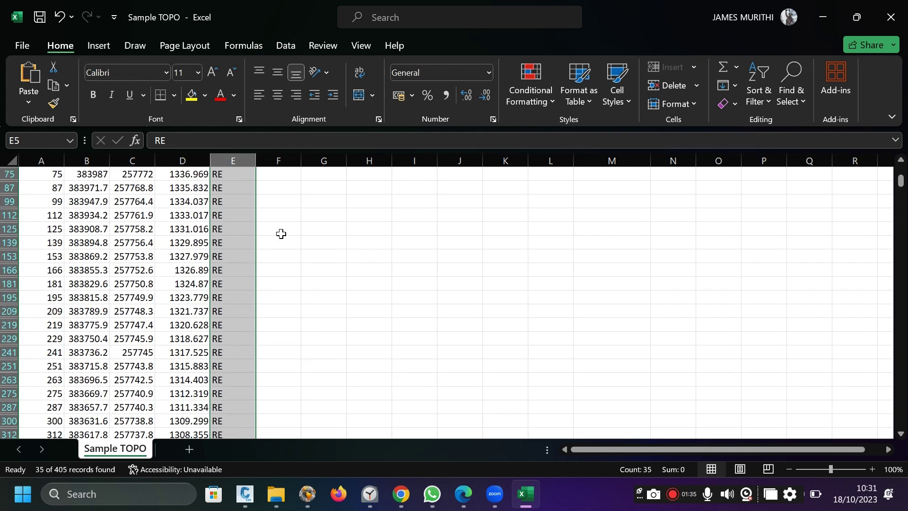
pyautogui.click(270, 259)
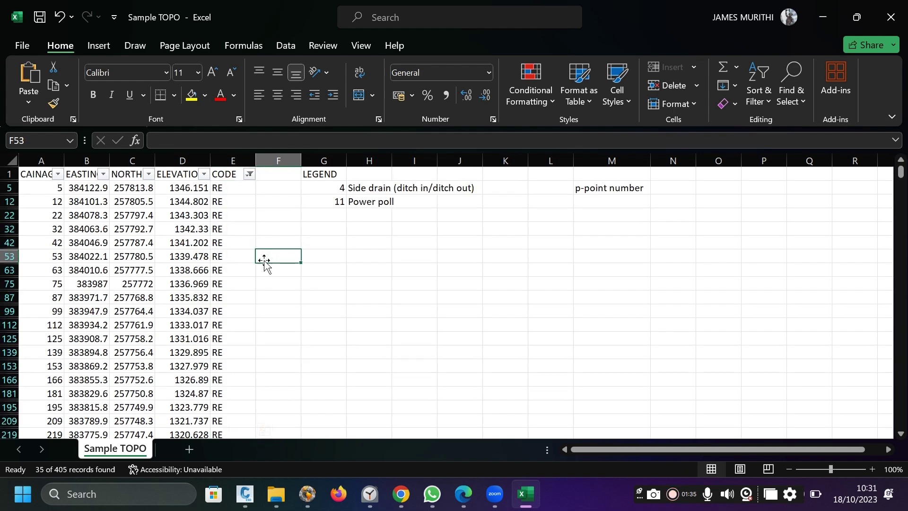
# Filter CODE to code 4 and enter uppercase DR in the first code-4 cell E14.
pyautogui.click(249, 174)
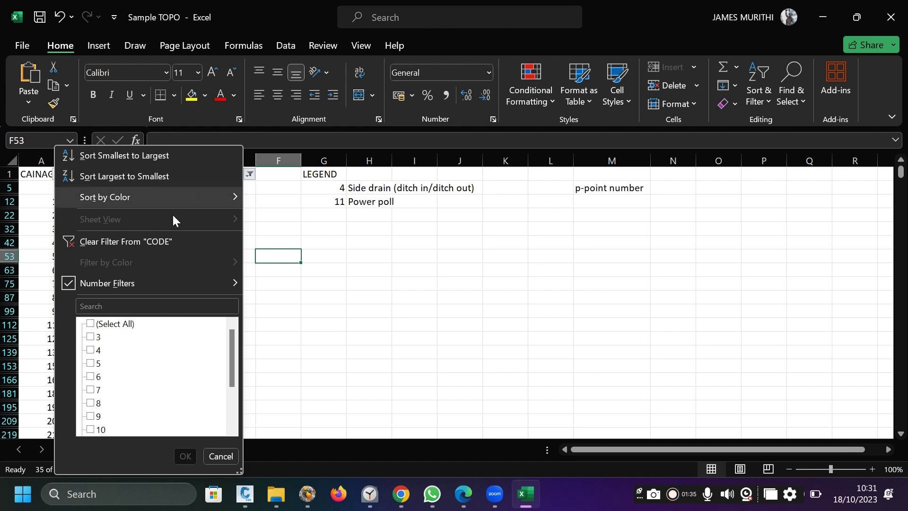
pyautogui.click(92, 351)
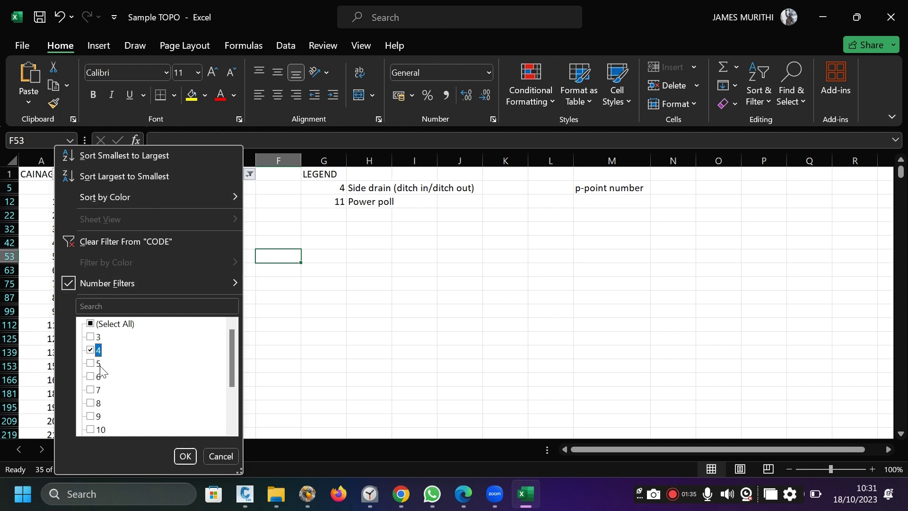
pyautogui.click(184, 455)
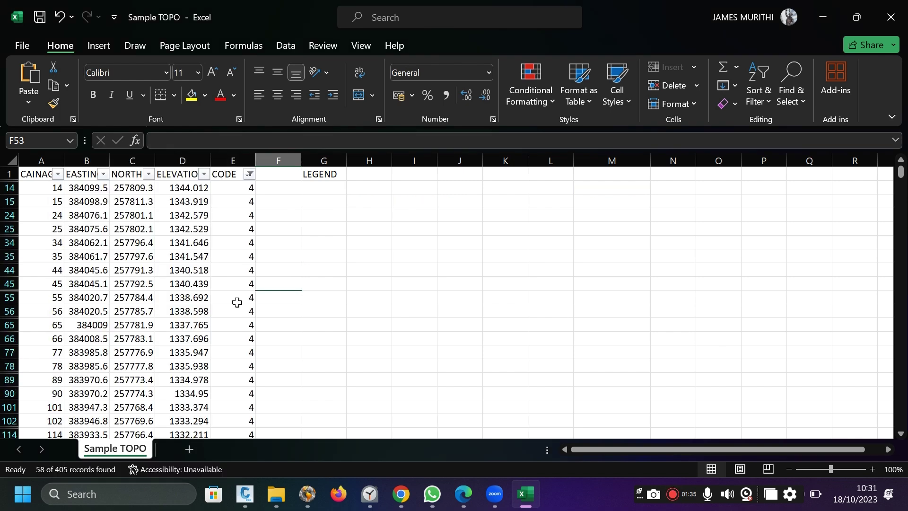
pyautogui.click(238, 188)
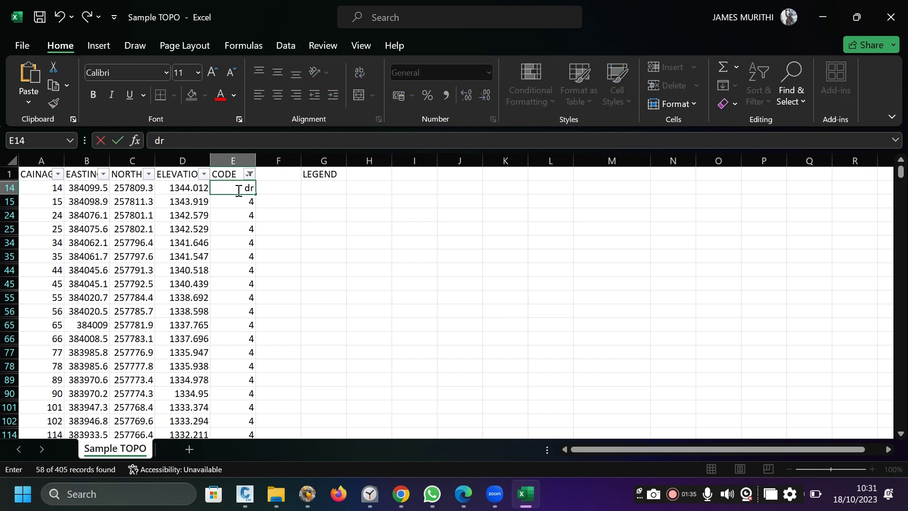
pyautogui.write('dr')
pyautogui.press('Return')
pyautogui.click(238, 190)
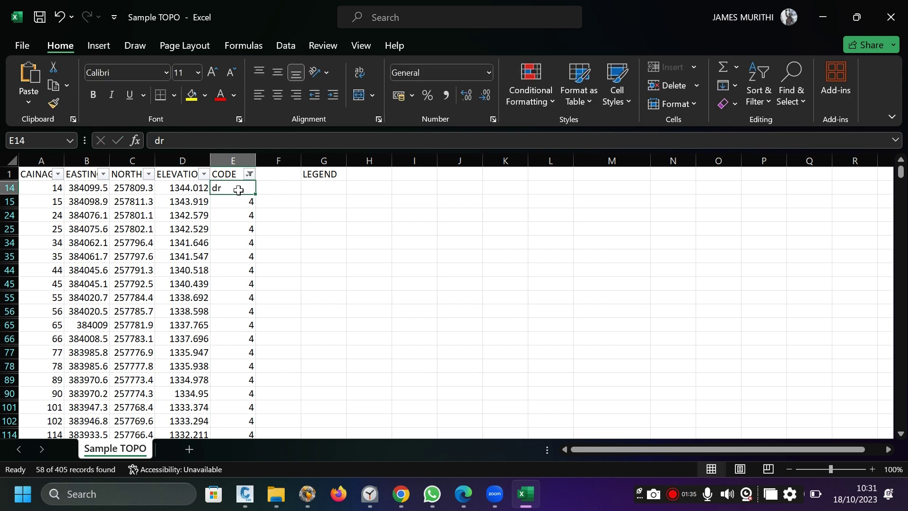
pyautogui.press('BackSpace')
pyautogui.write('DR')
pyautogui.press('Return')
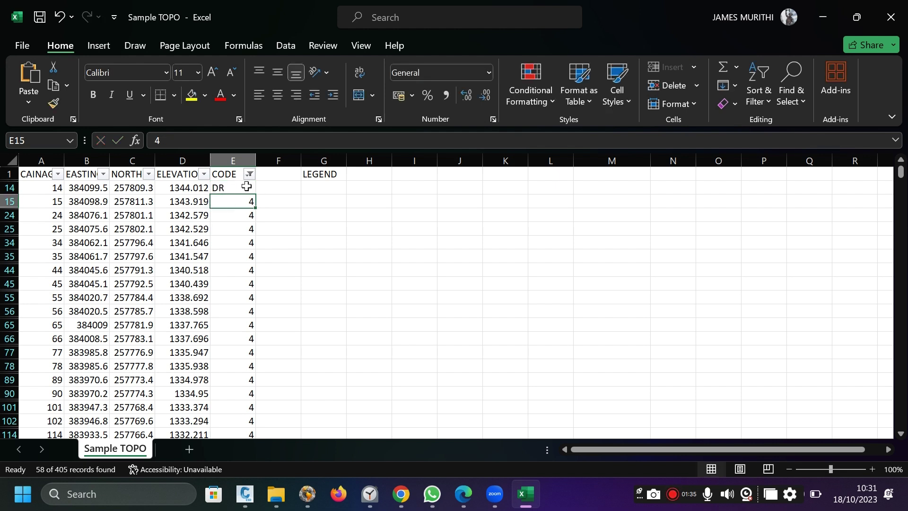
# Fill DR down all 58 filtered code-4 rows and return to the top of the sheet.
pyautogui.click(250, 191)
pyautogui.moveTo(256, 194); pyautogui.dragTo(266, 359)
pyautogui.scroll(5, 250, 239)
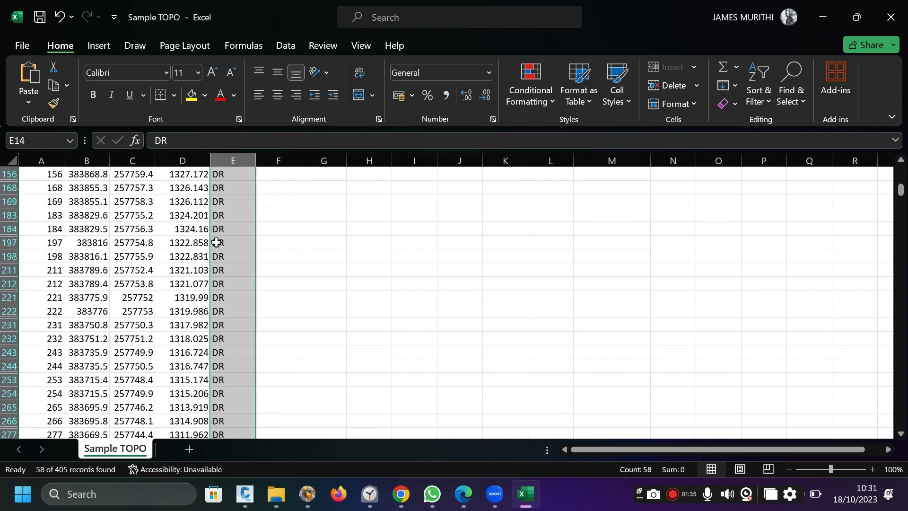
pyautogui.click(376, 231)
pyautogui.scroll(4, 284, 227)
pyautogui.scroll(4, 212, 208)
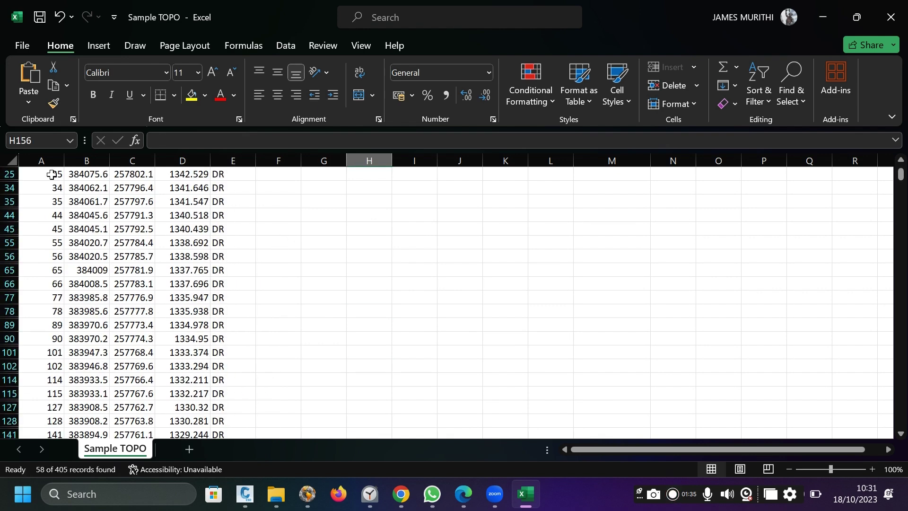
pyautogui.click(41, 161)
pyautogui.scroll(-15, 44, 223)
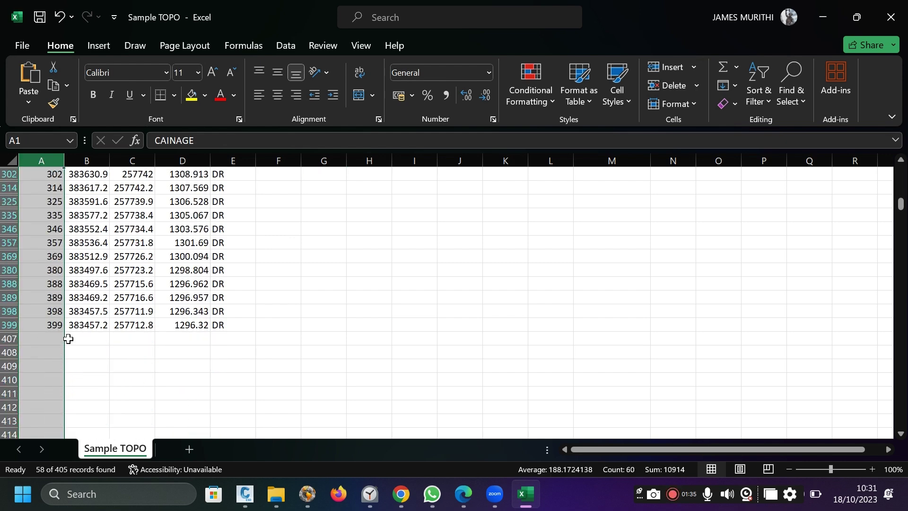
pyautogui.scroll(14, 67, 338)
pyautogui.scroll(2, 135, 265)
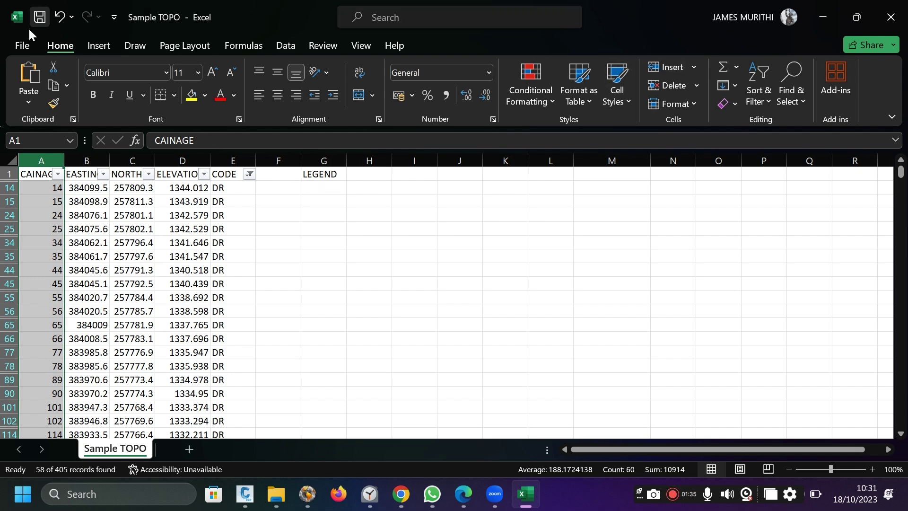
# Clear the CODE filter with (Select All) so every survey row shows again.
pyautogui.click(26, 43)
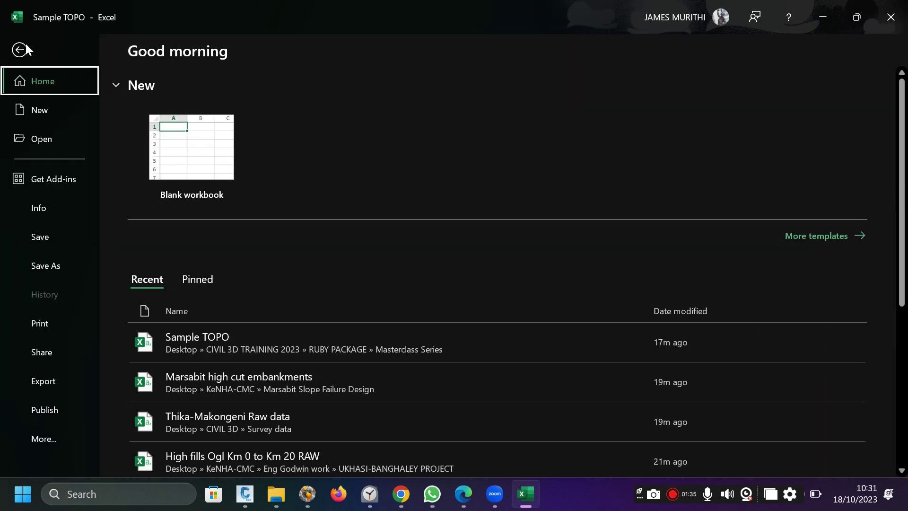
pyautogui.click(27, 46)
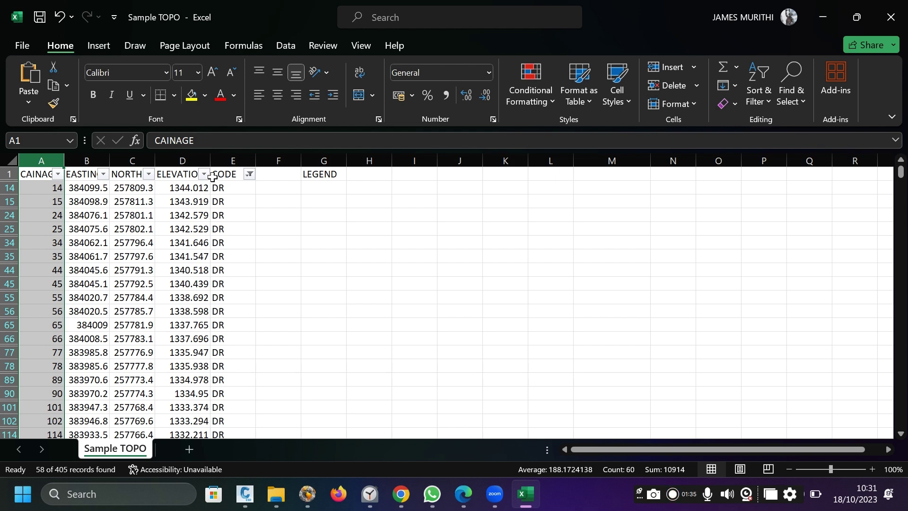
pyautogui.click(249, 175)
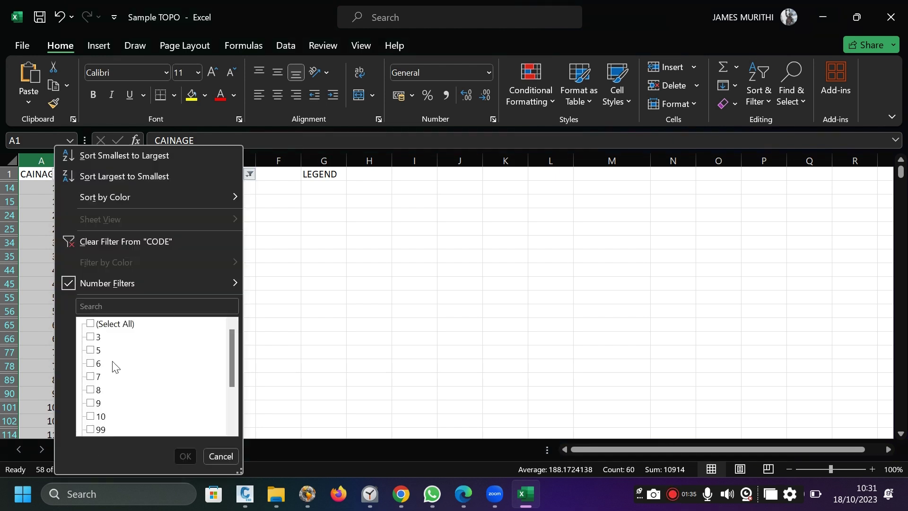
pyautogui.click(90, 326)
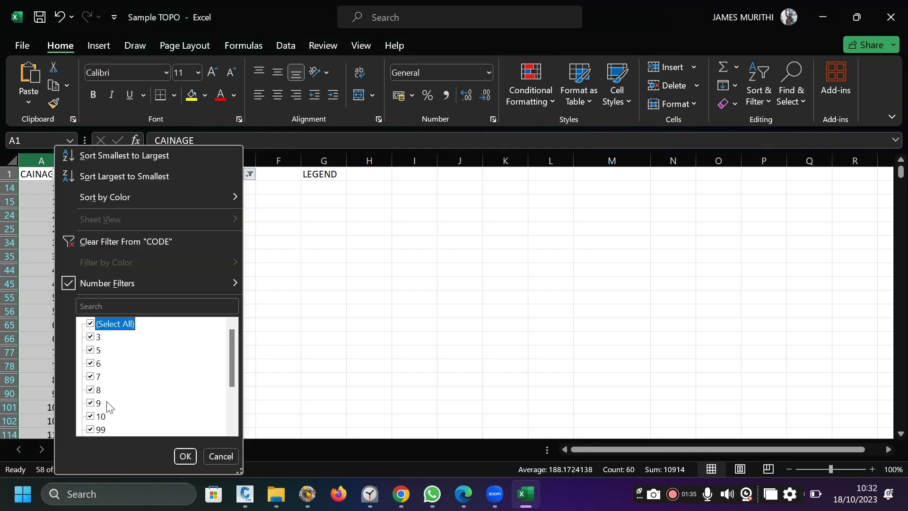
pyautogui.click(185, 455)
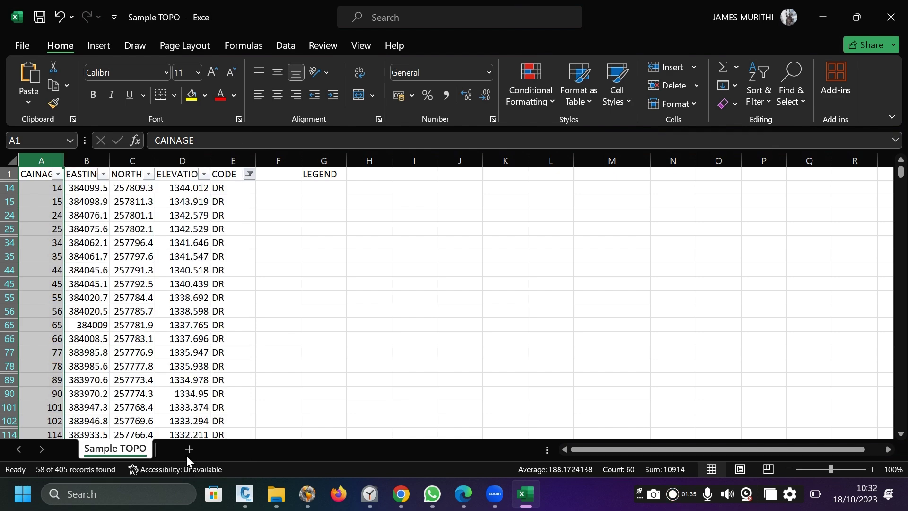
pyautogui.scroll(-6, 232, 360)
pyautogui.scroll(6, 232, 361)
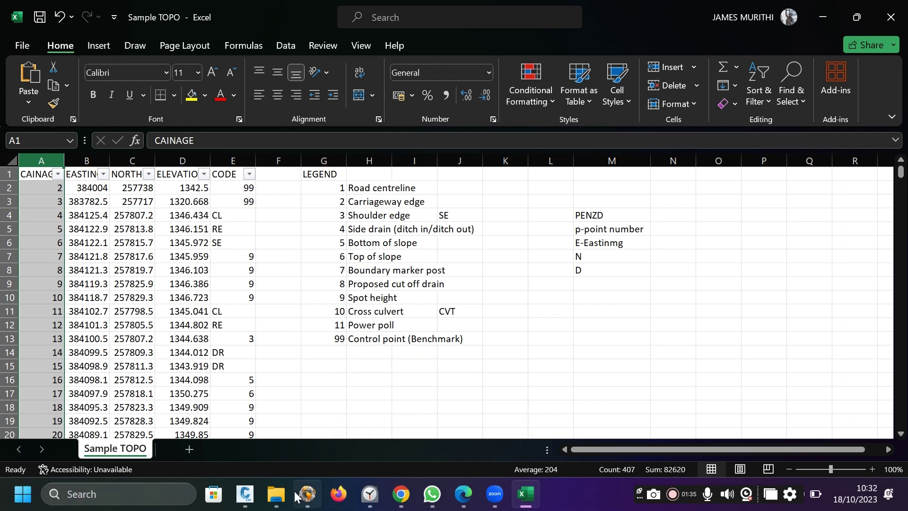
# Open the Topo For Marsabit Slopes DESIGN workbook from the Marsabit Slope Failure Design folder.
pyautogui.moveTo(277, 504)
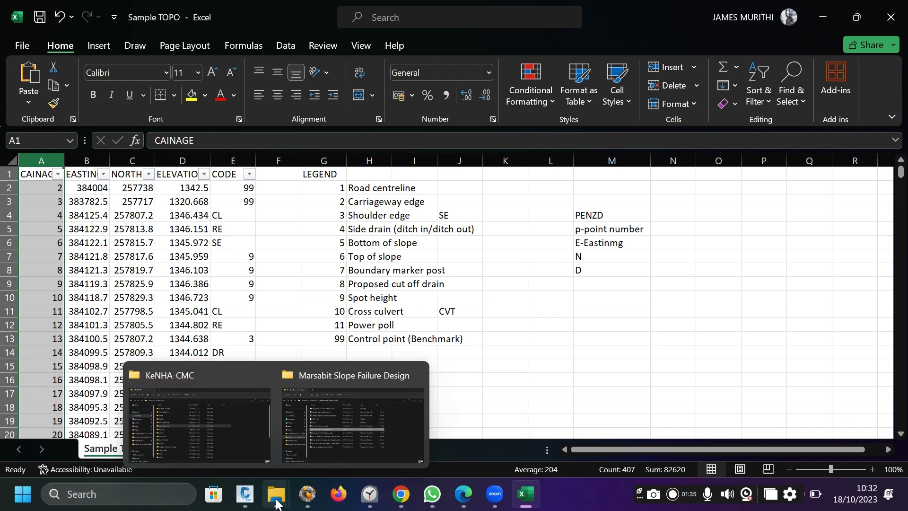
pyautogui.click(336, 399)
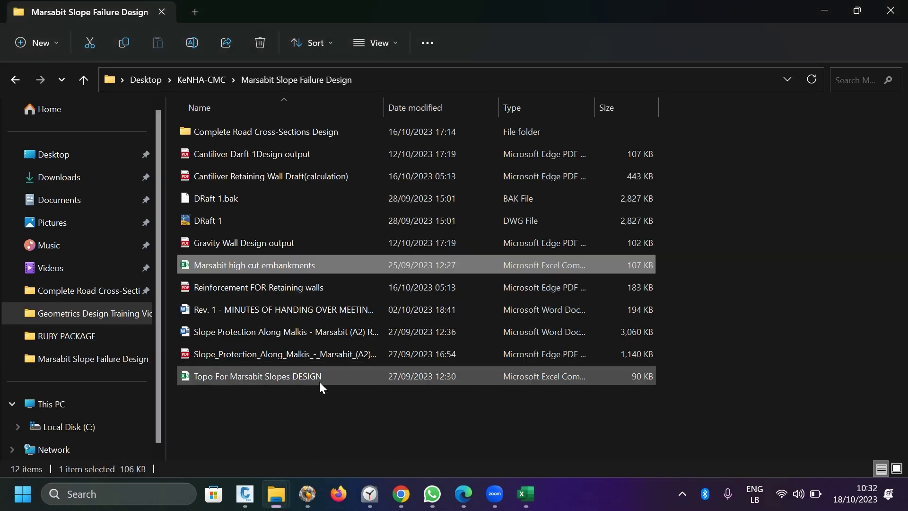
pyautogui.click(261, 375)
pyautogui.doubleClick(261, 375)
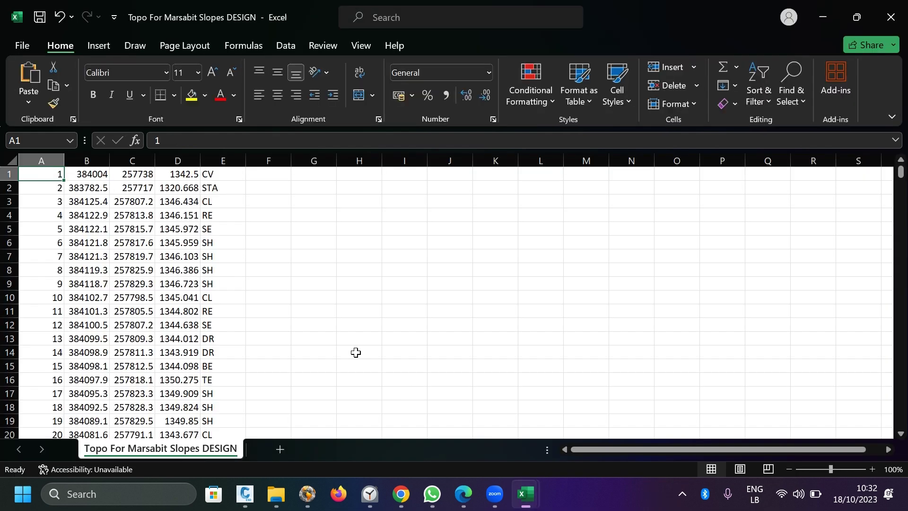
pyautogui.scroll(-3, 211, 313)
pyautogui.scroll(3, 210, 294)
pyautogui.scroll(-12, 213, 283)
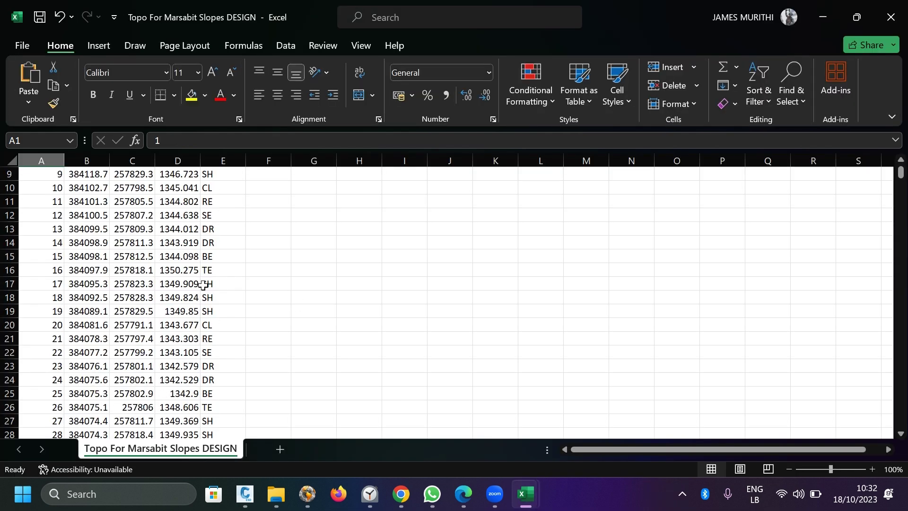
pyautogui.scroll(-20, 203, 285)
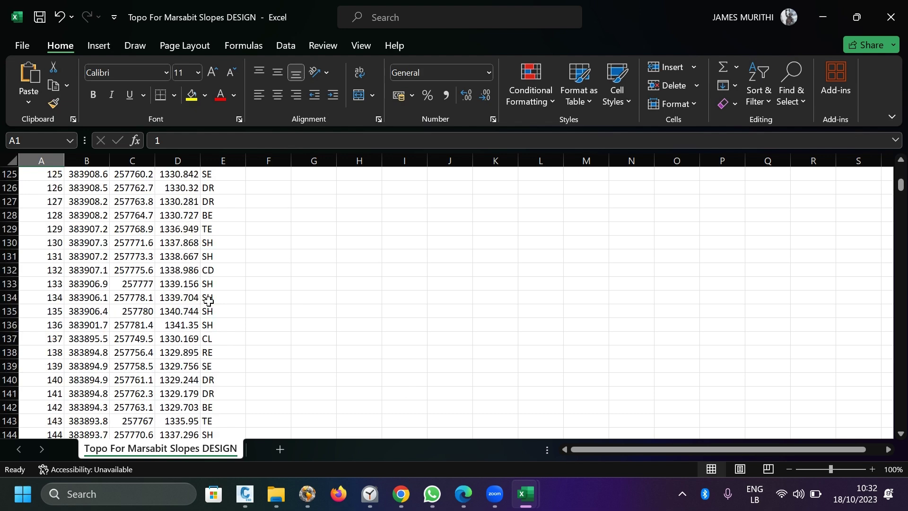
pyautogui.scroll(-20, 209, 301)
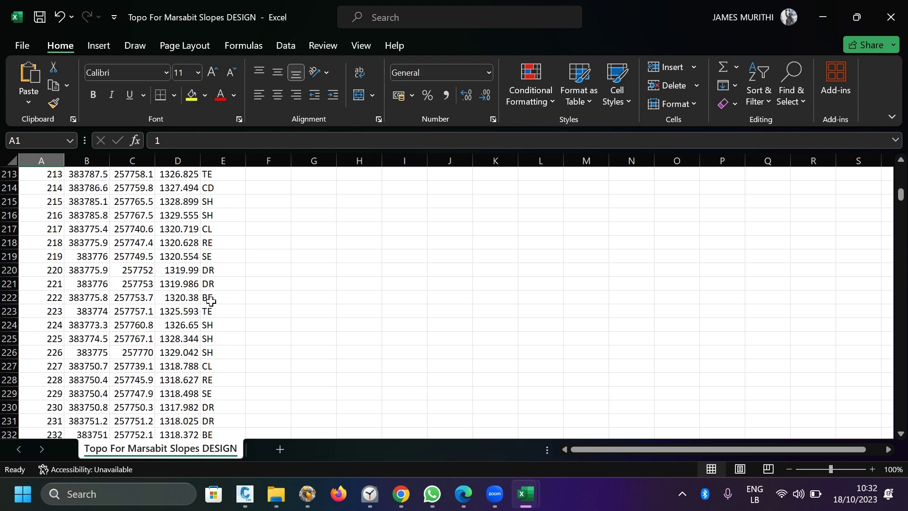
pyautogui.scroll(-10, 211, 302)
pyautogui.scroll(1, 211, 302)
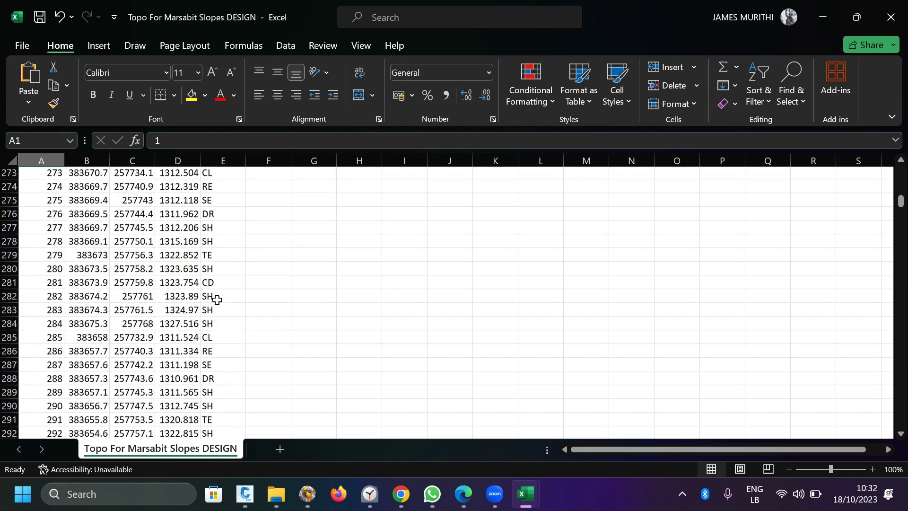
pyautogui.click(899, 15)
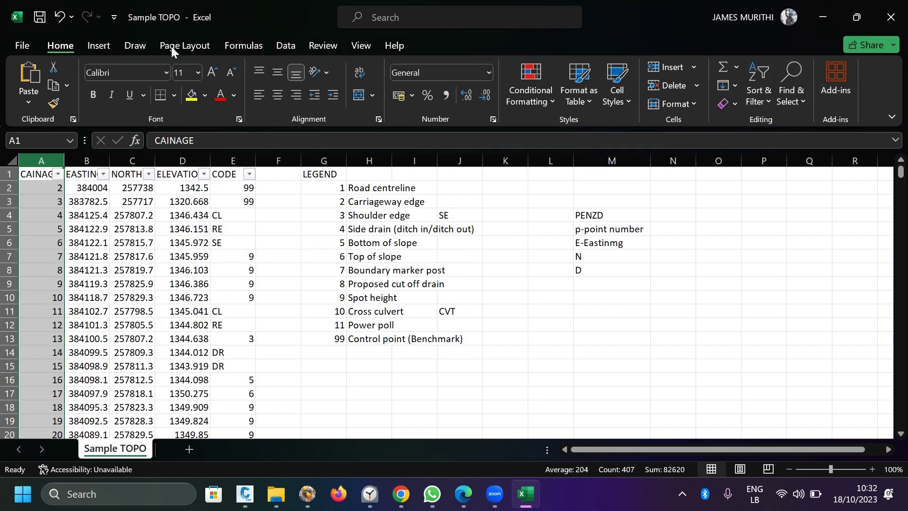
# Save Sample TOPO in CSV (Comma delimited) format, overwriting the existing Sample TOPO.csv.
pyautogui.click(19, 46)
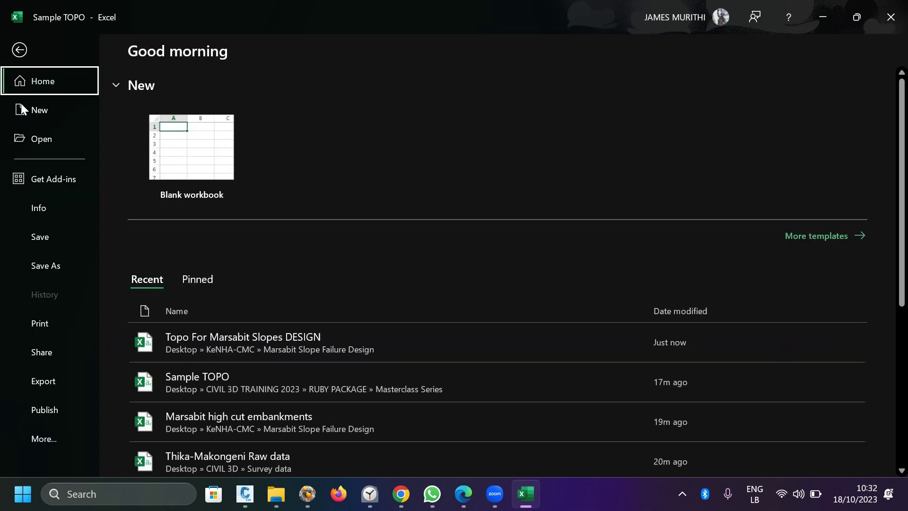
pyautogui.click(42, 266)
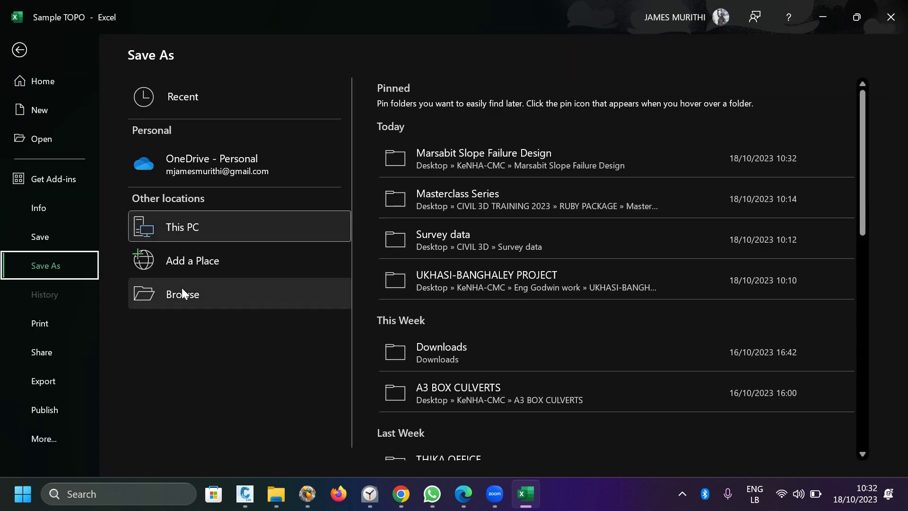
pyautogui.click(209, 296)
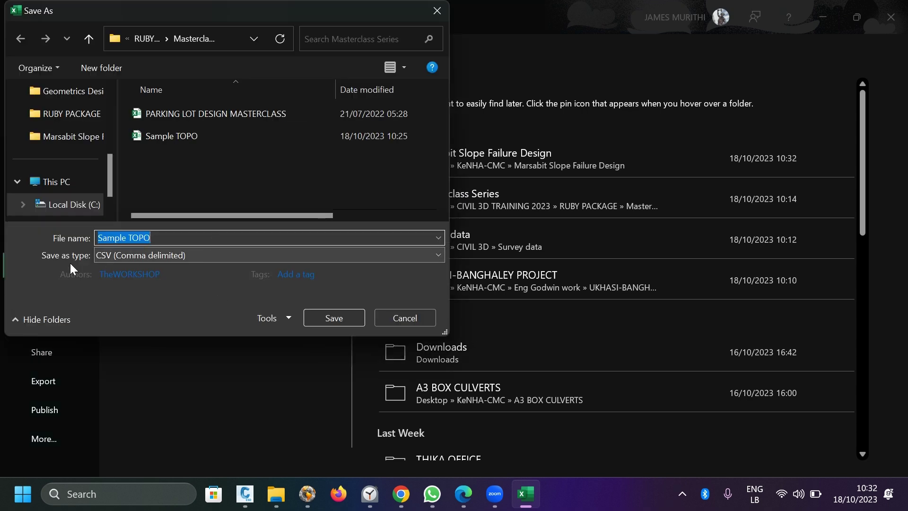
pyautogui.click(215, 255)
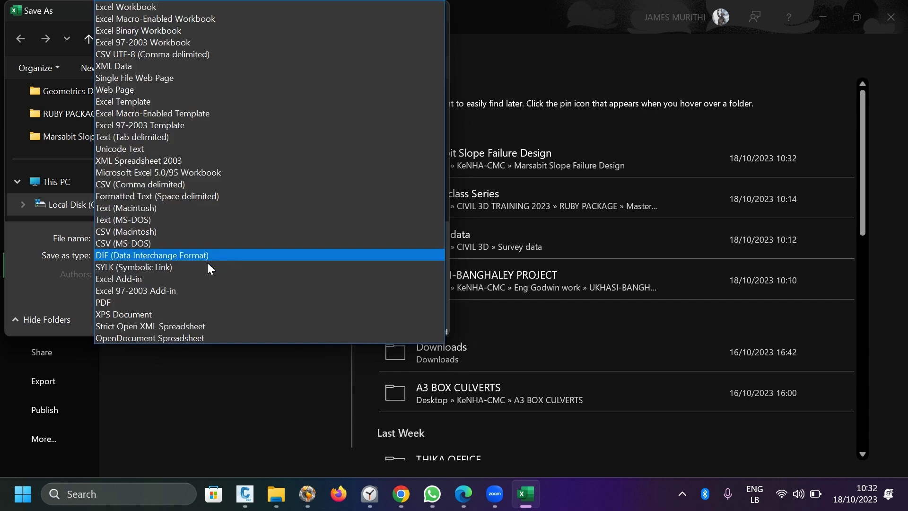
pyautogui.click(165, 185)
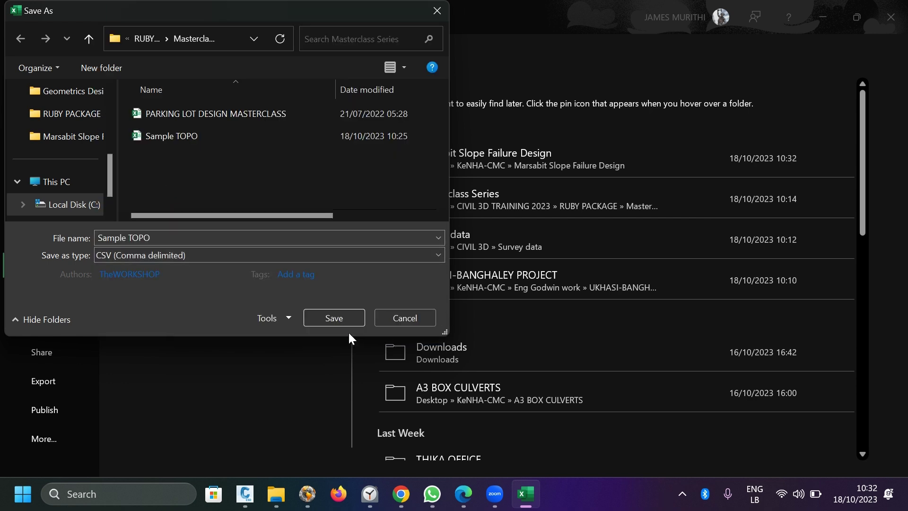
pyautogui.click(340, 319)
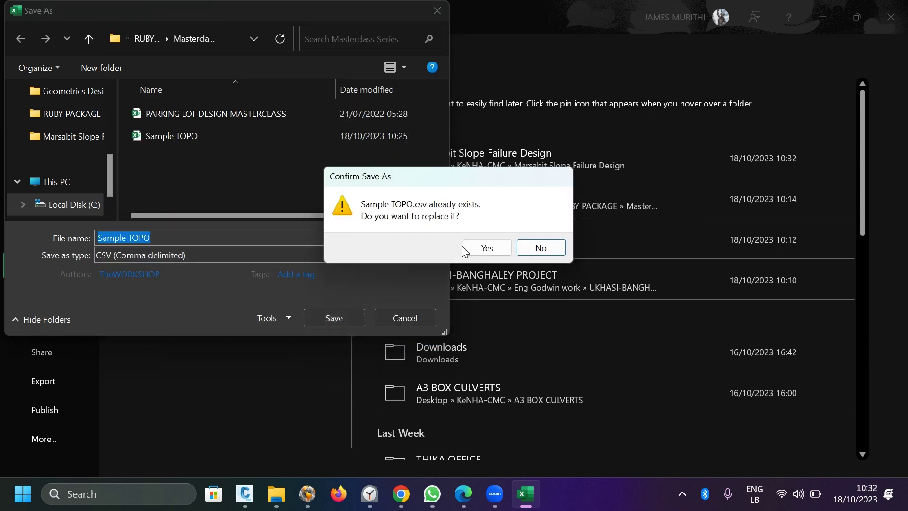
pyautogui.click(482, 248)
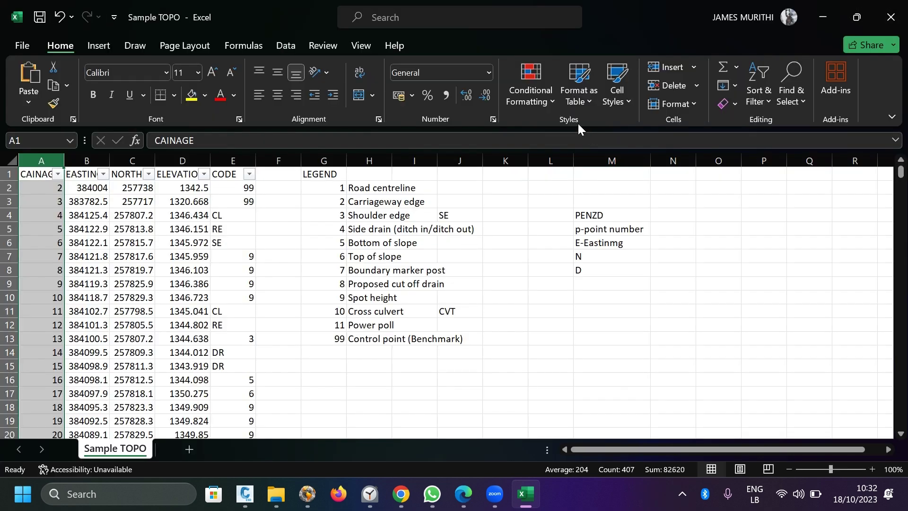
# Close Excel and File Explorer to return to the blank Civil 3D Drawing1.
pyautogui.click(891, 17)
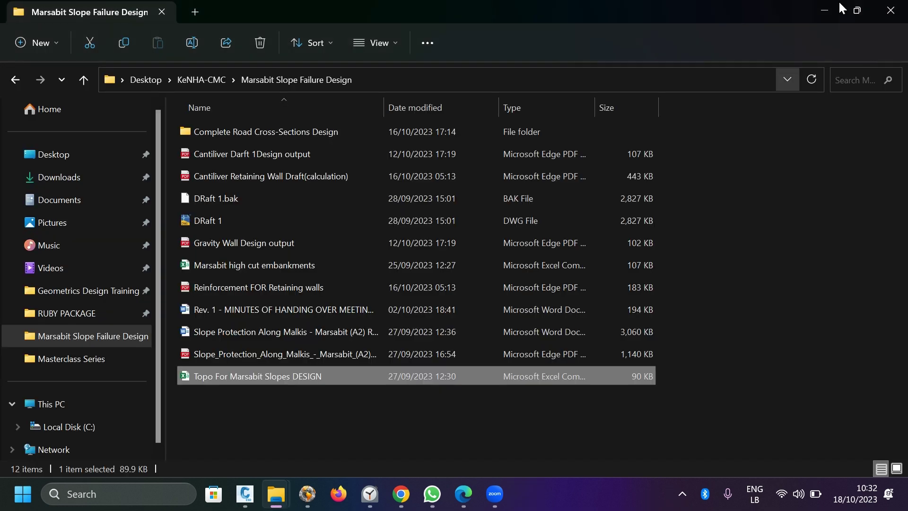
pyautogui.click(891, 10)
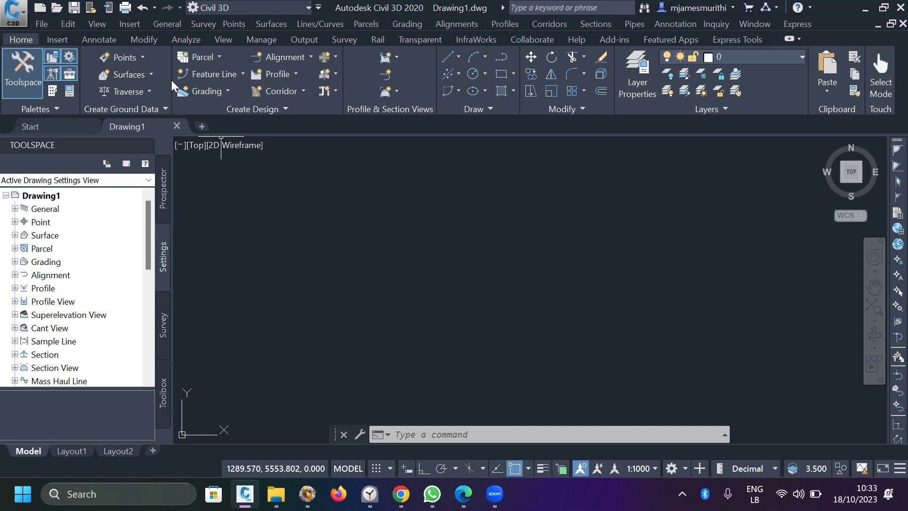
pyautogui.click(140, 57)
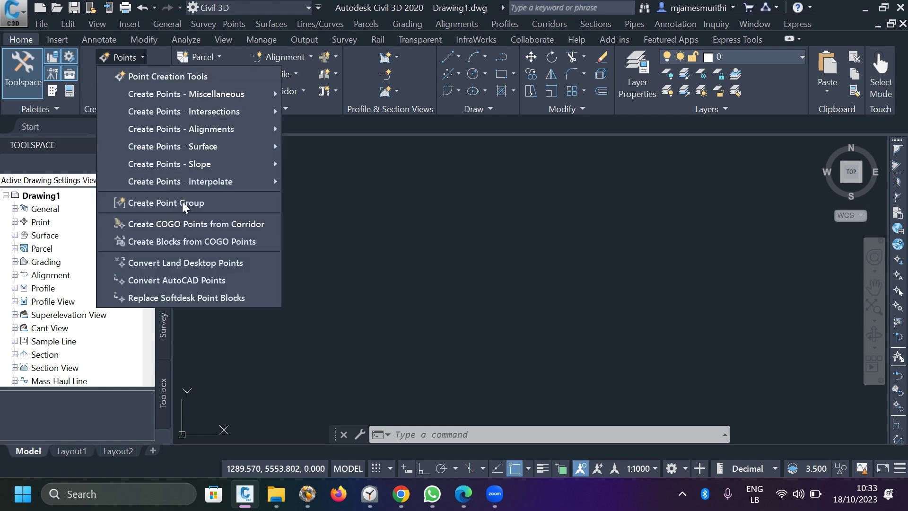
# Open the Import Points dialog from the Points menu's Import/Export Points list.
pyautogui.moveTo(182, 189)
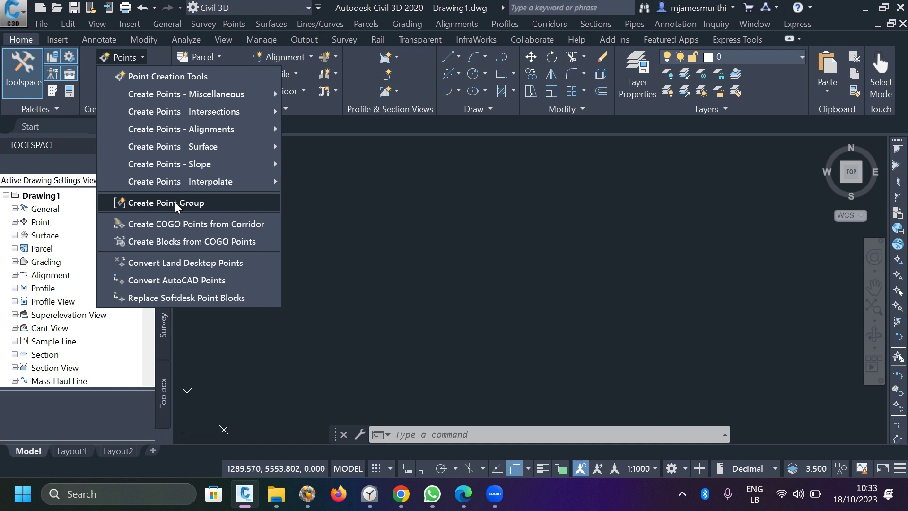
pyautogui.click(374, 219)
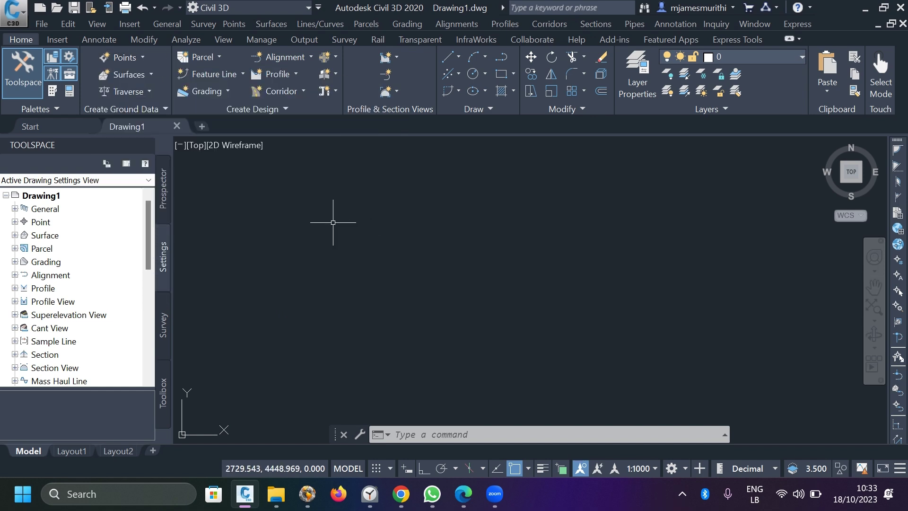
pyautogui.click(230, 25)
pyautogui.click(271, 23)
pyautogui.click(238, 24)
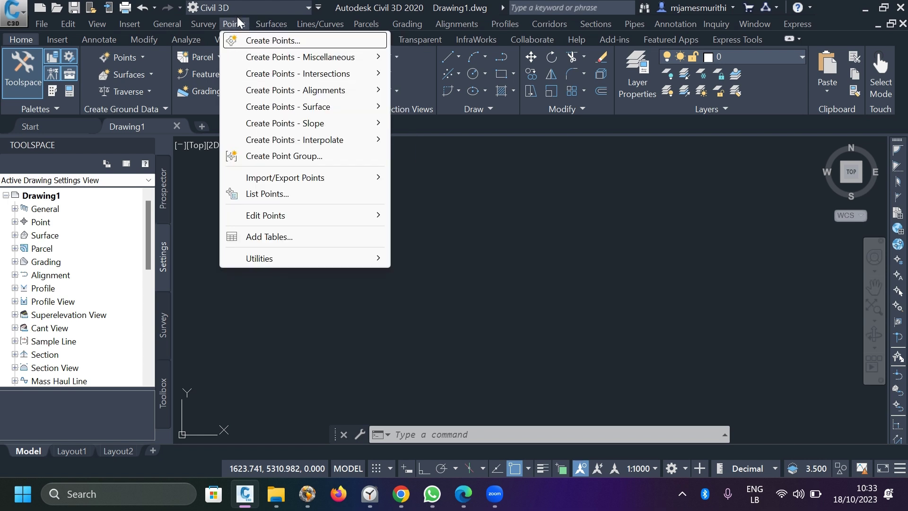
pyautogui.moveTo(286, 183)
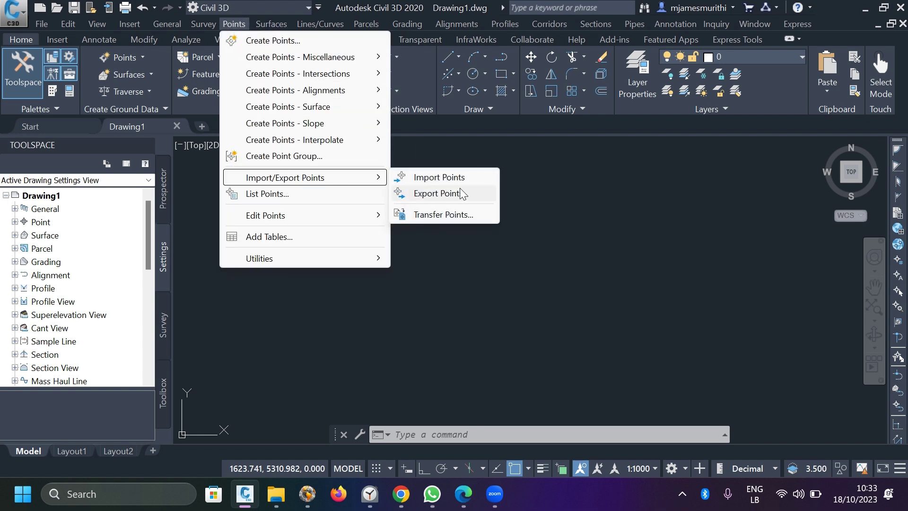
pyautogui.click(474, 180)
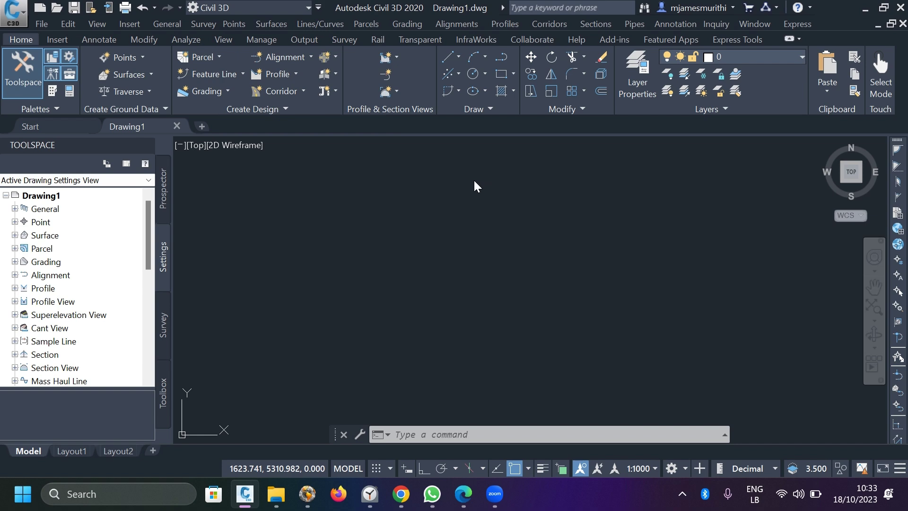
# Add PARKING LOT DESIGN MASTERCLASS.csv from Masterclass Series as the import source file.
pyautogui.click(576, 72)
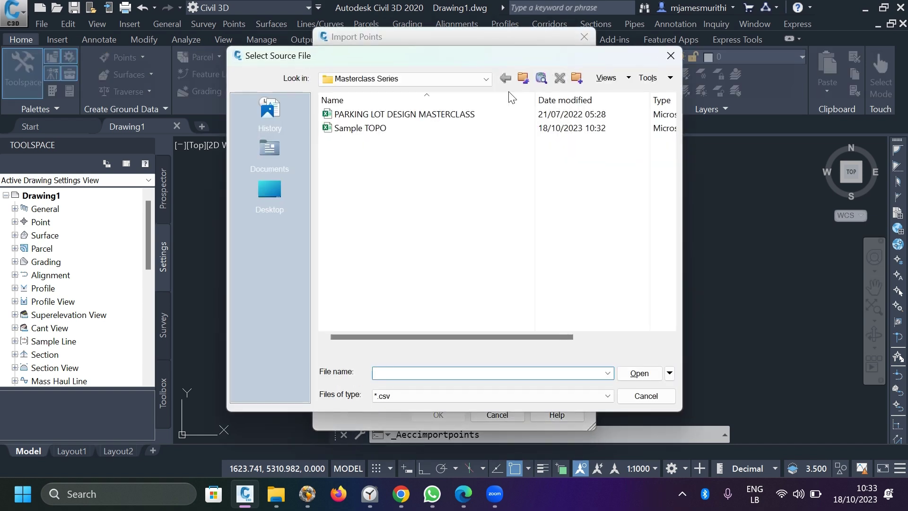
pyautogui.click(415, 119)
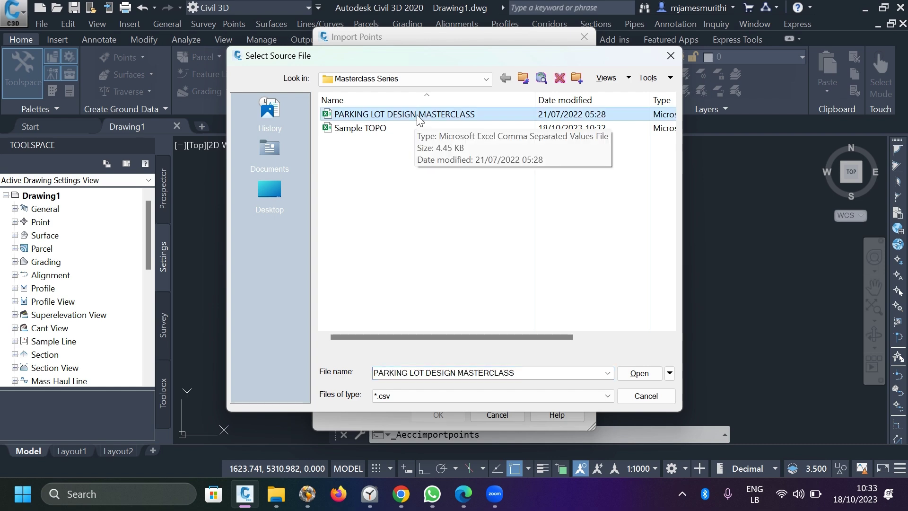
pyautogui.click(269, 193)
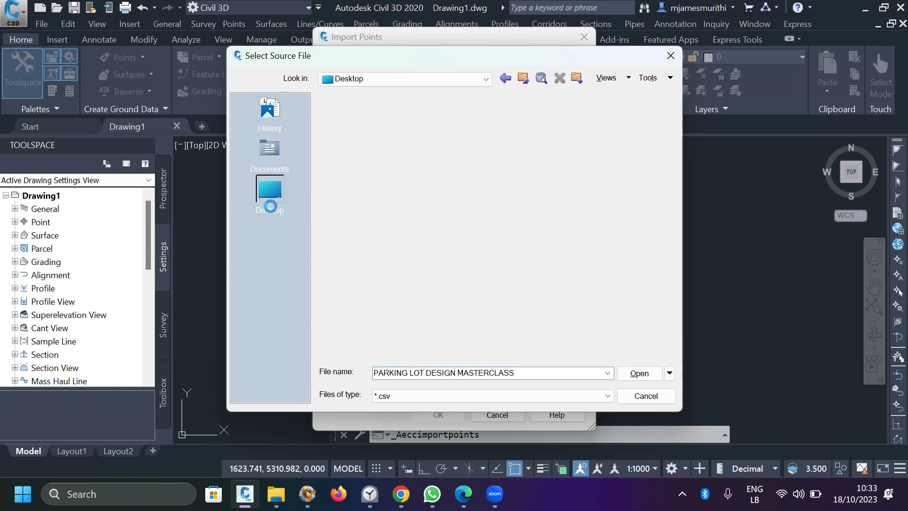
pyautogui.scroll(-3, 373, 213)
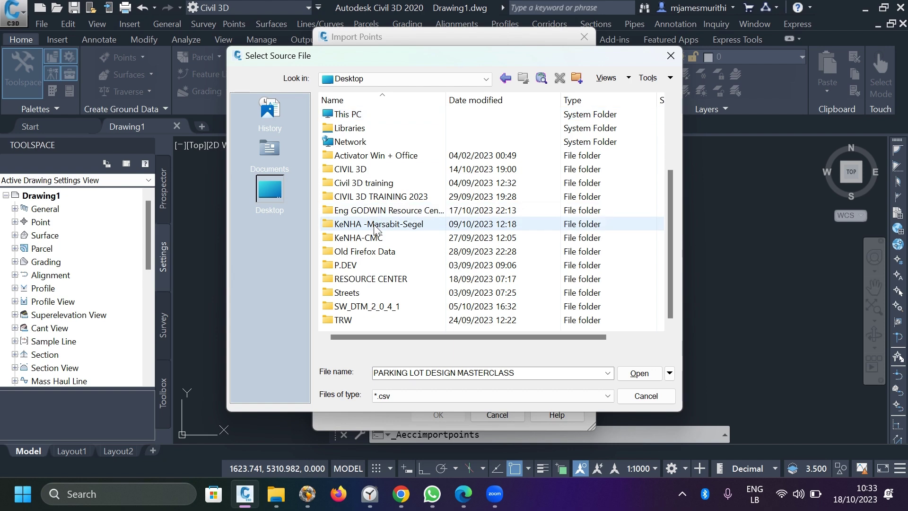
pyautogui.scroll(3, 380, 165)
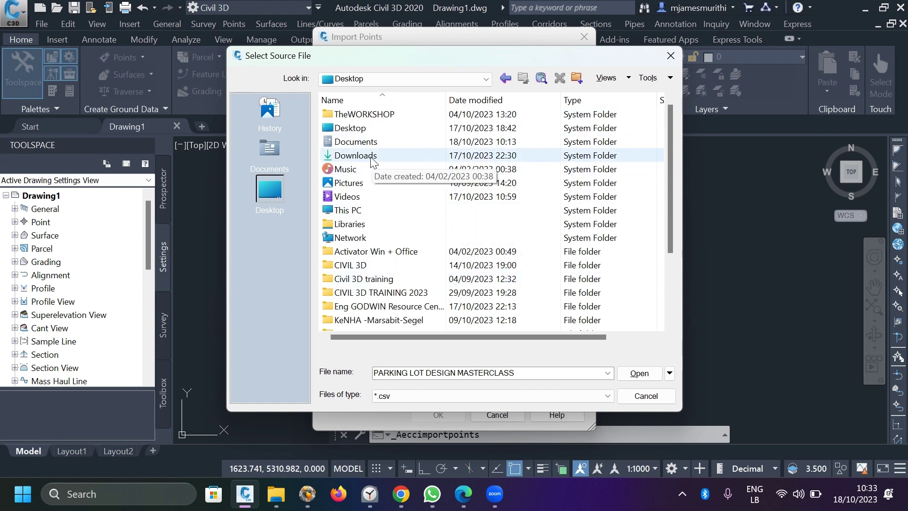
pyautogui.click(670, 55)
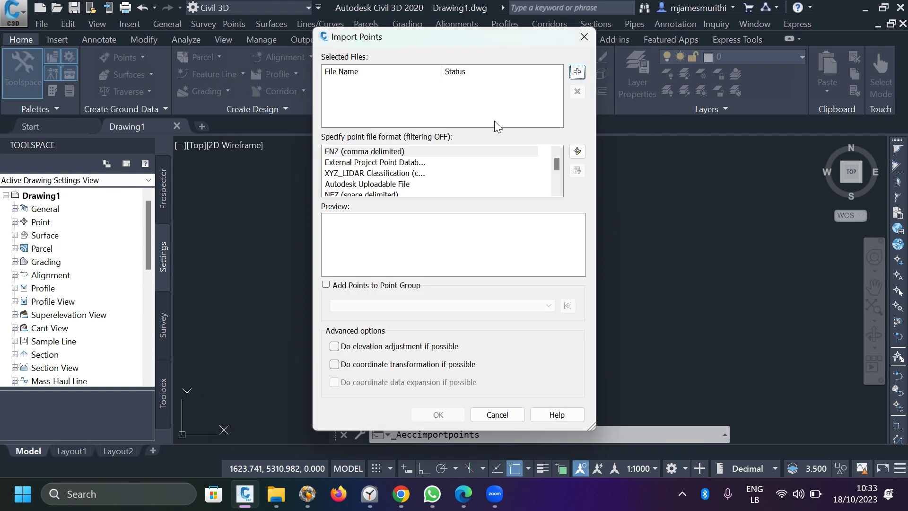
pyautogui.click(577, 72)
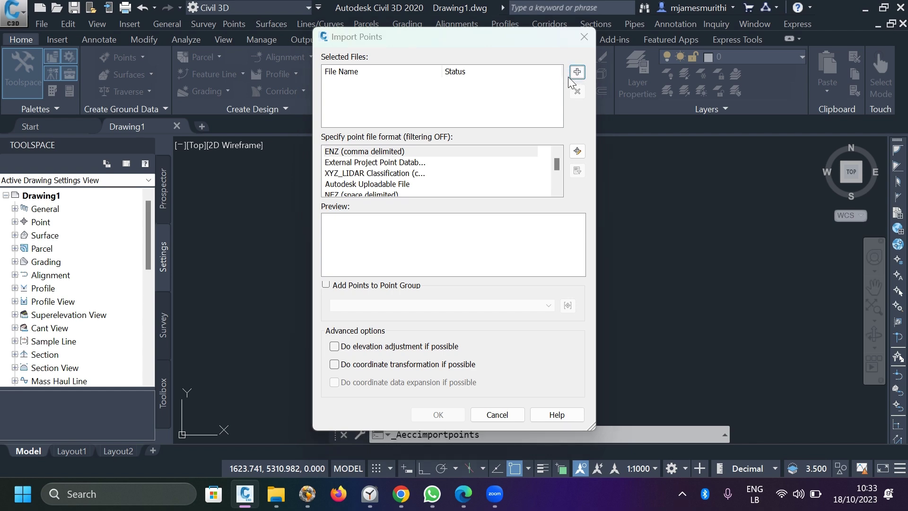
pyautogui.click(405, 115)
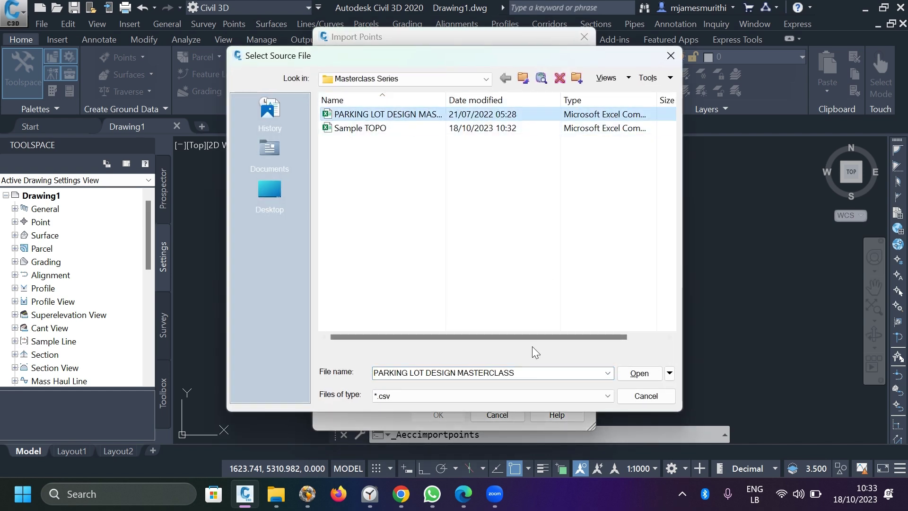
pyautogui.click(638, 372)
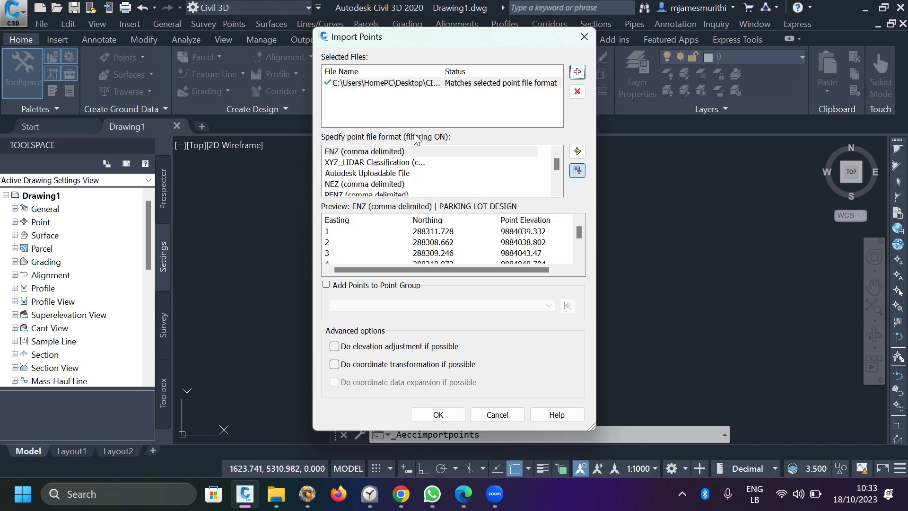
pyautogui.scroll(-1, 425, 169)
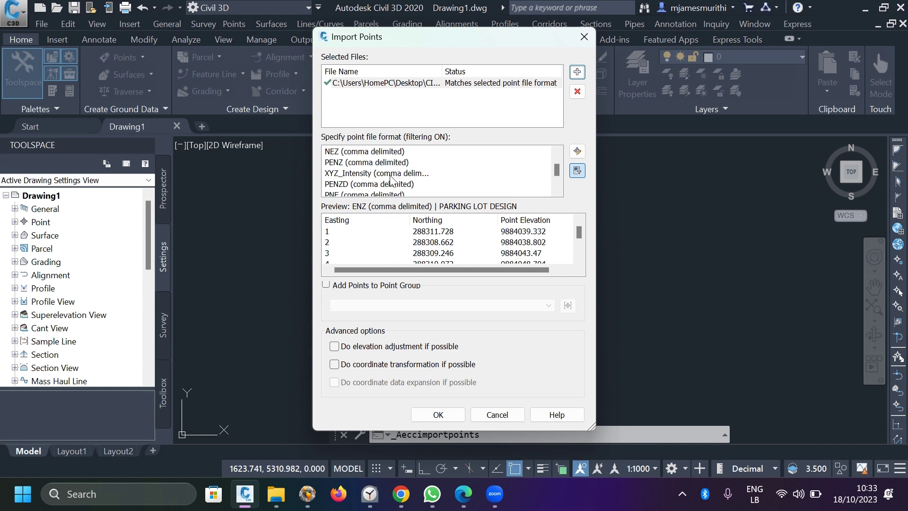
# Import the points with the PENZD (comma delimited) format, adding them to a point group.
pyautogui.click(376, 184)
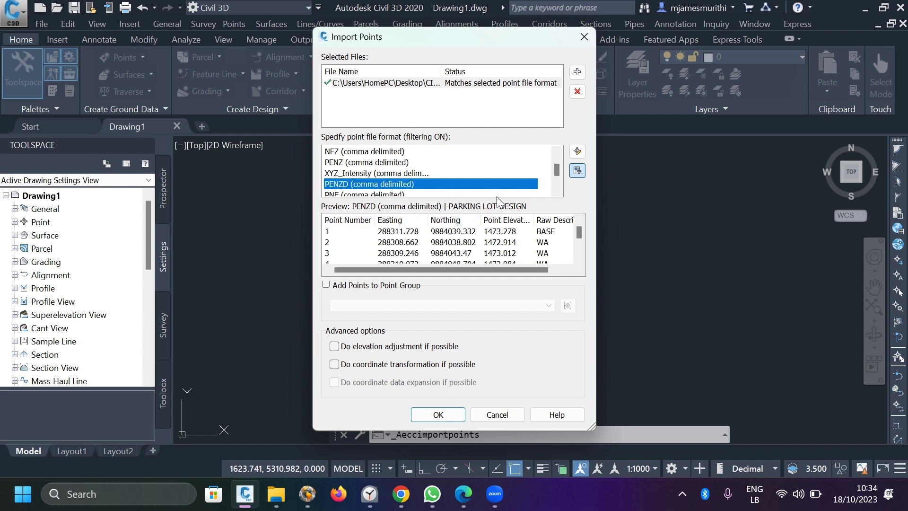
pyautogui.click(325, 284)
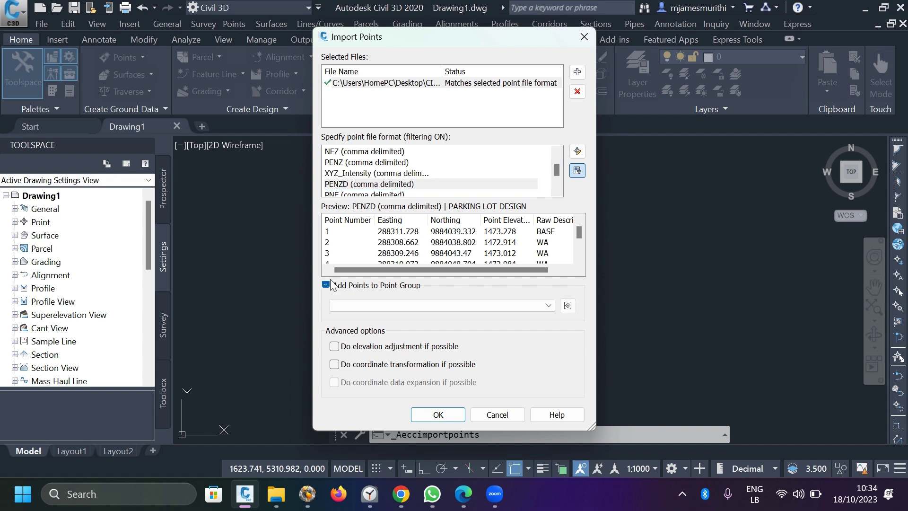
pyautogui.click(442, 419)
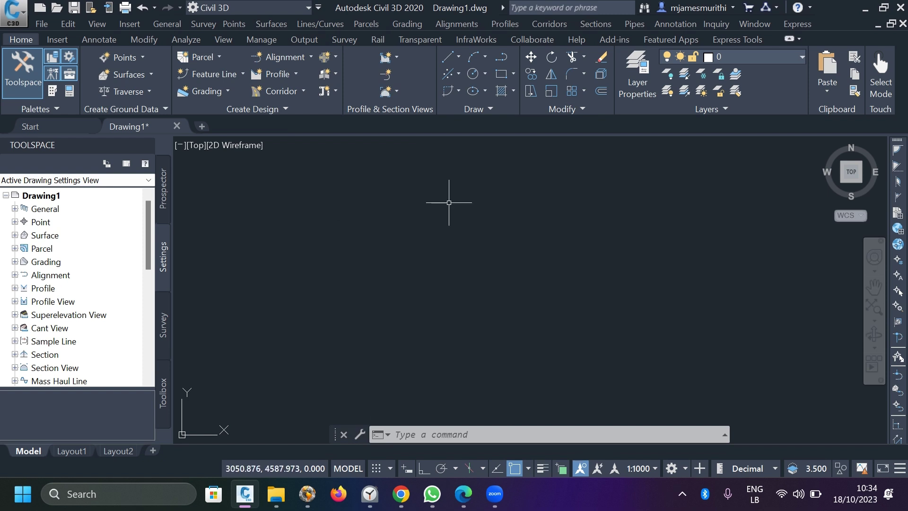
pyautogui.click(872, 309)
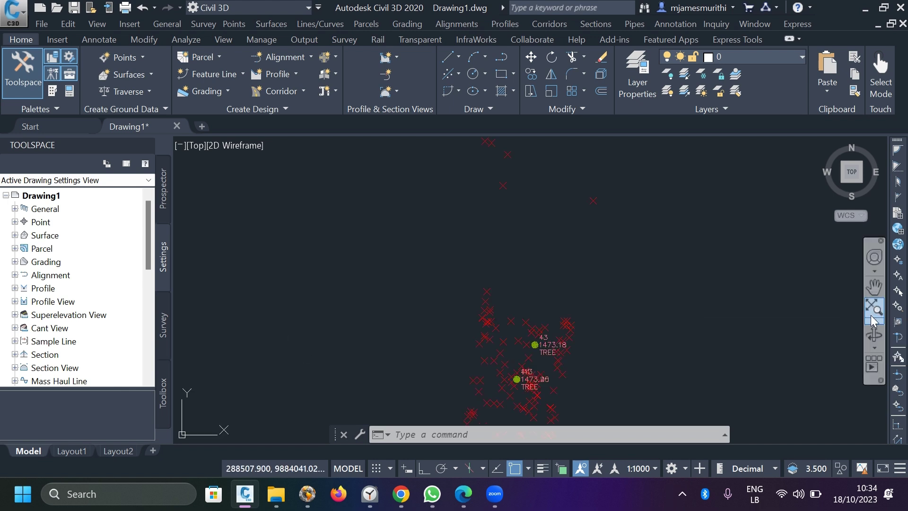
pyautogui.scroll(5, 534, 303)
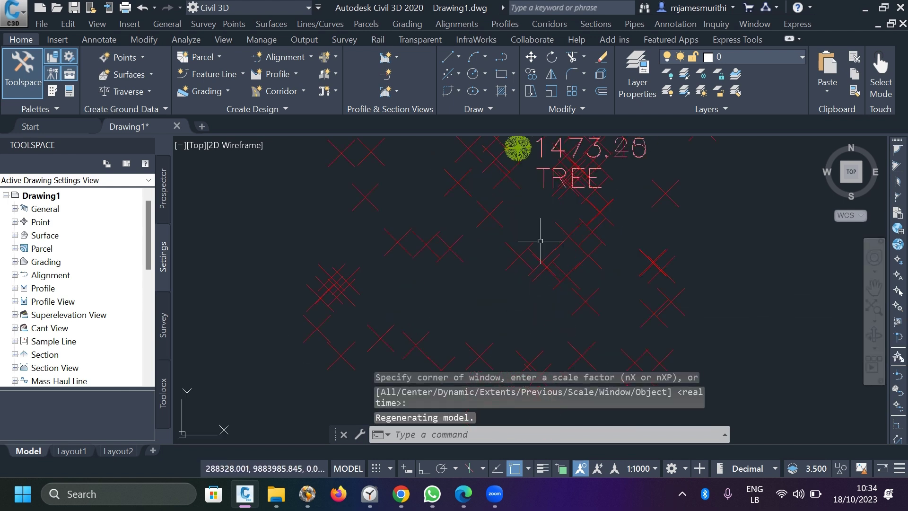
pyautogui.scroll(-5, 531, 265)
pyautogui.scroll(3, 433, 197)
pyautogui.scroll(-3, 472, 269)
pyautogui.scroll(4, 415, 308)
pyautogui.moveTo(415, 308); pyautogui.dragTo(512, 304, button='middle')
pyautogui.scroll(-4, 483, 279)
pyautogui.scroll(4, 483, 279)
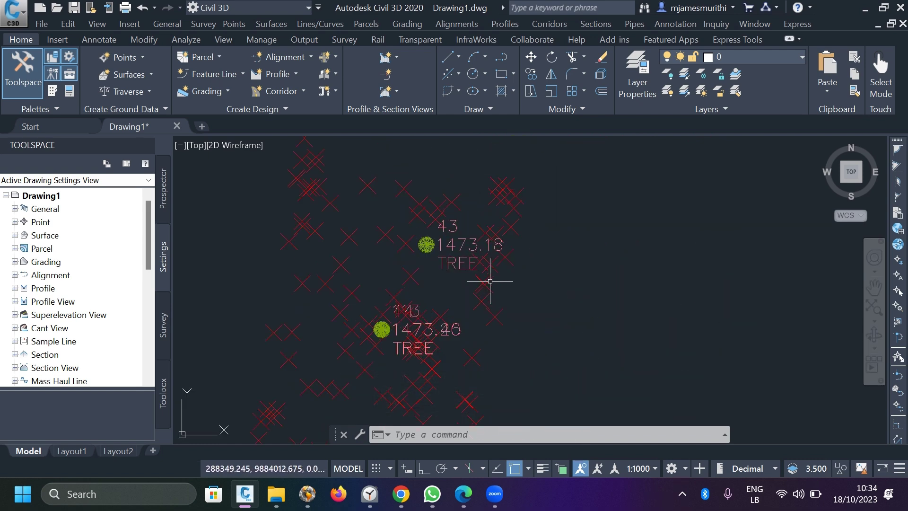
pyautogui.scroll(-4, 476, 307)
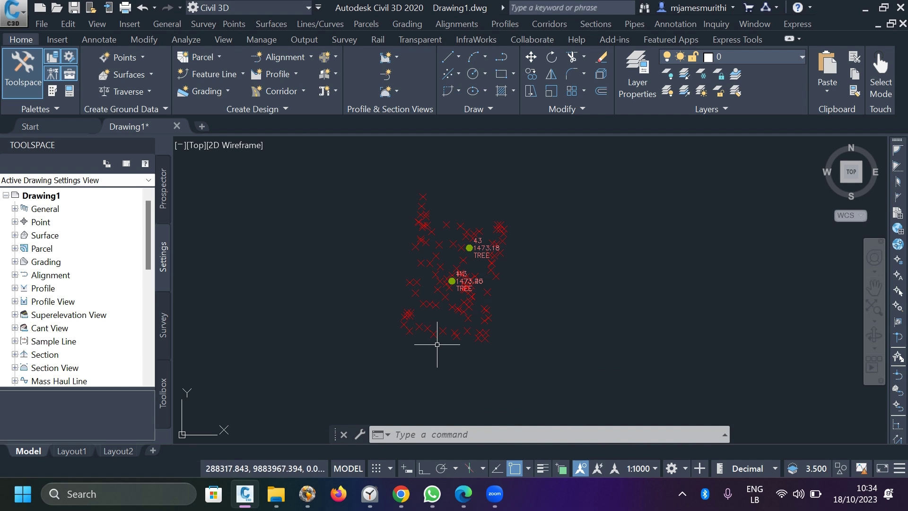
pyautogui.scroll(4, 440, 302)
pyautogui.scroll(-2, 421, 298)
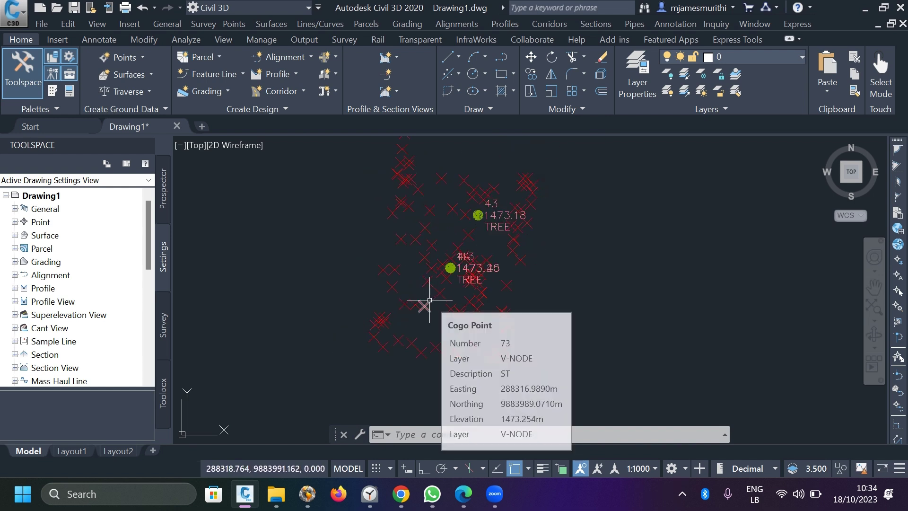
pyautogui.scroll(3, 429, 264)
pyautogui.scroll(3, 439, 293)
pyautogui.scroll(-3, 446, 283)
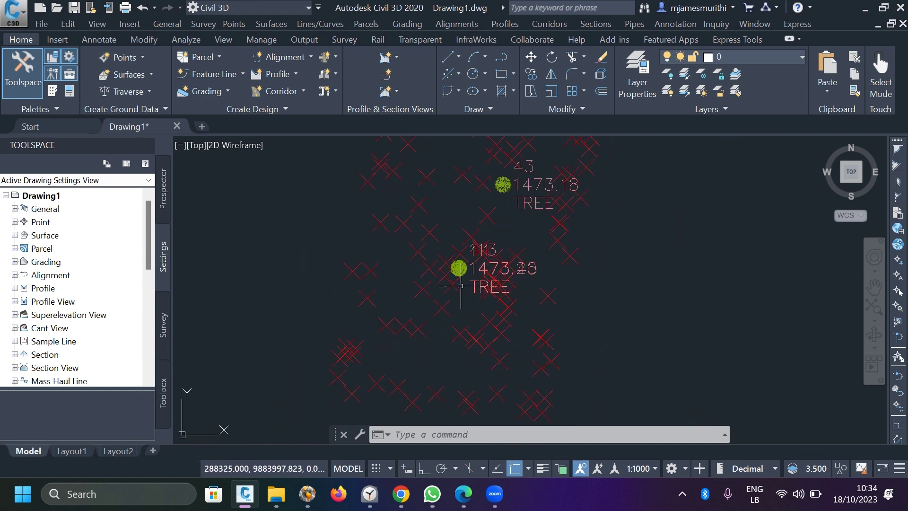